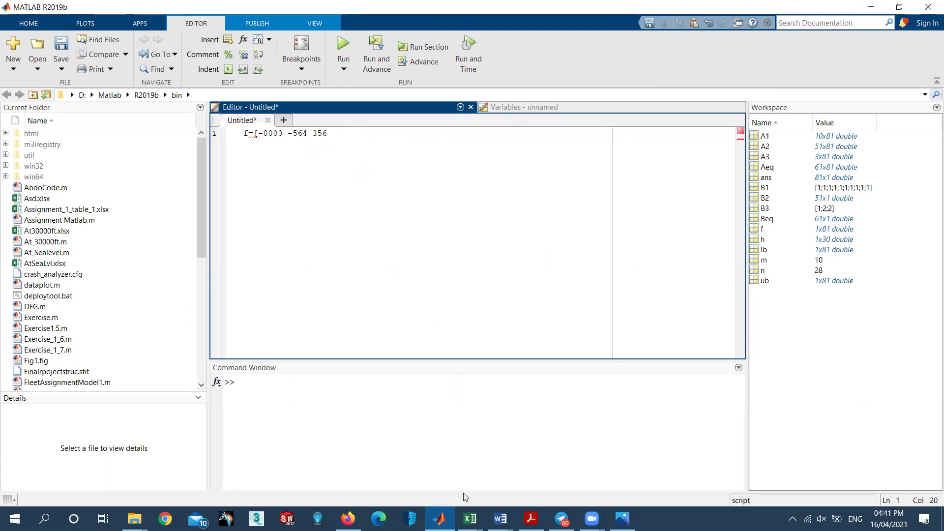
# Step: Consult the fleet and flight data in the Assignment_1_tables.xlsx workbook in Excel, and return to the MATLAB script
pyautogui.moveTo(469, 519)
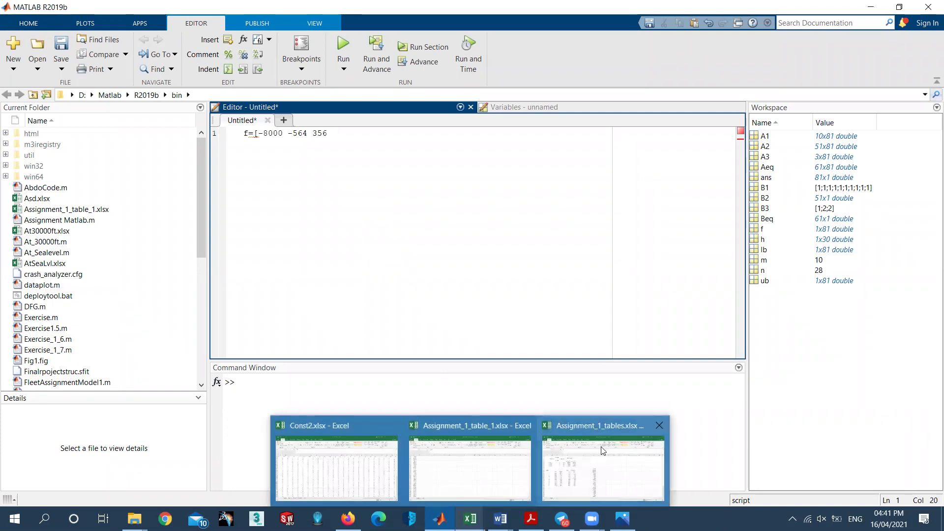
pyautogui.click(597, 462)
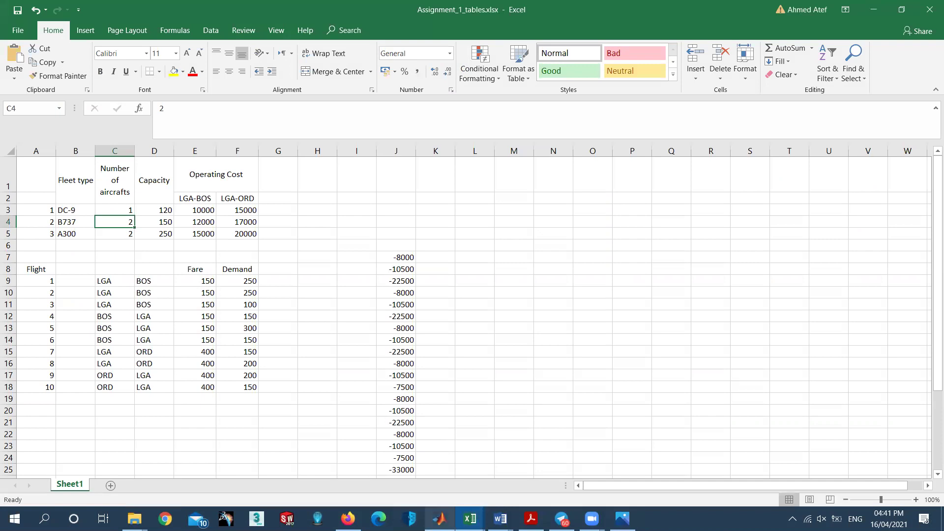
pyautogui.click(439, 519)
pyautogui.hotkey('alt', 'Tab')
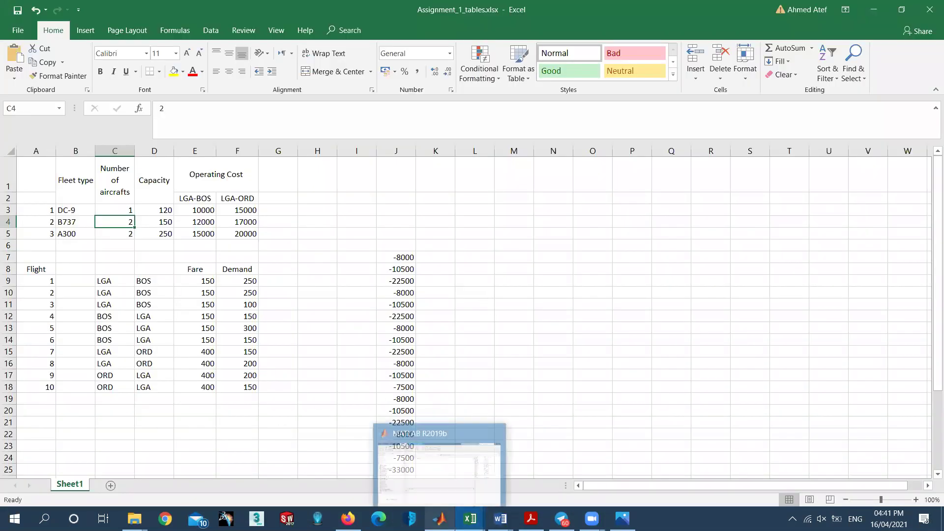
pyautogui.click(442, 517)
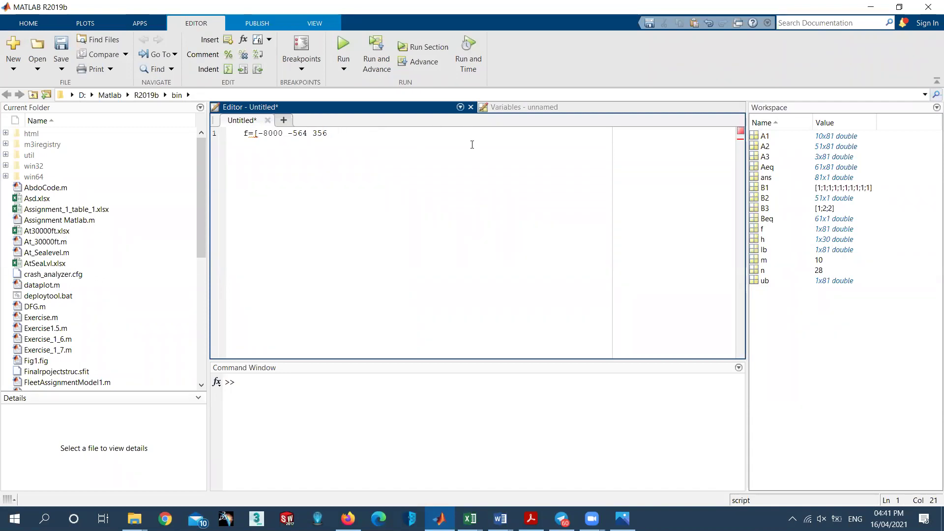
pyautogui.write('0 0 0 0  0')
pyautogui.press('Delete')
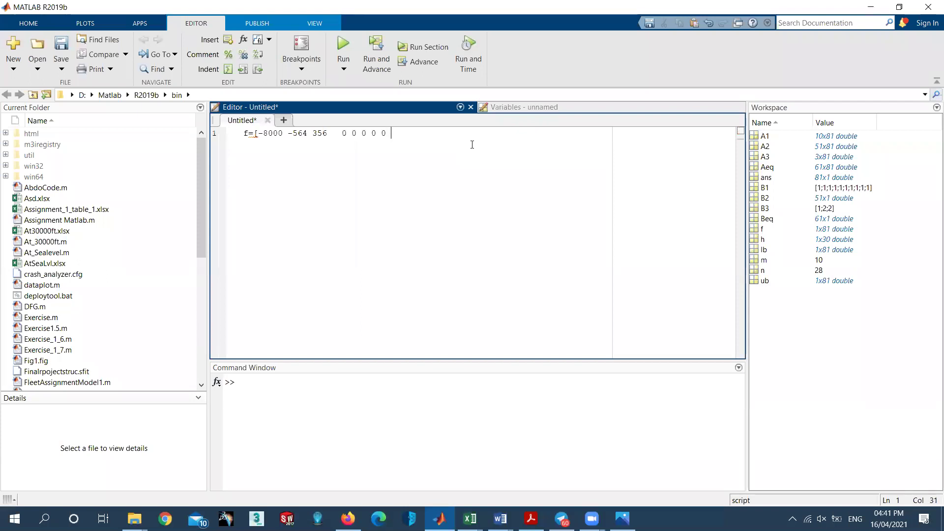
pyautogui.press('BackSpace')
pyautogui.press('BackSpace')
pyautogui.press('BackSpace')
pyautogui.press('BackSpace')
pyautogui.press('BackSpace')
pyautogui.press('BackSpace')
pyautogui.press('BackSpace')
pyautogui.press('BackSpace')
pyautogui.press('BackSpace')
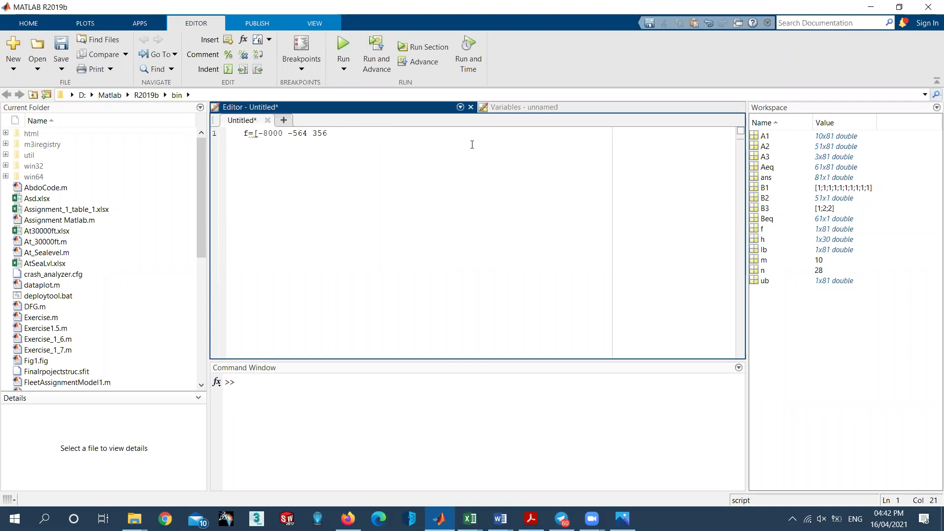
# Step: Complete the row vector f with zeros(1,51) and a closing bracket, removing the extra spaces before it
pyautogui.write('zeros(')
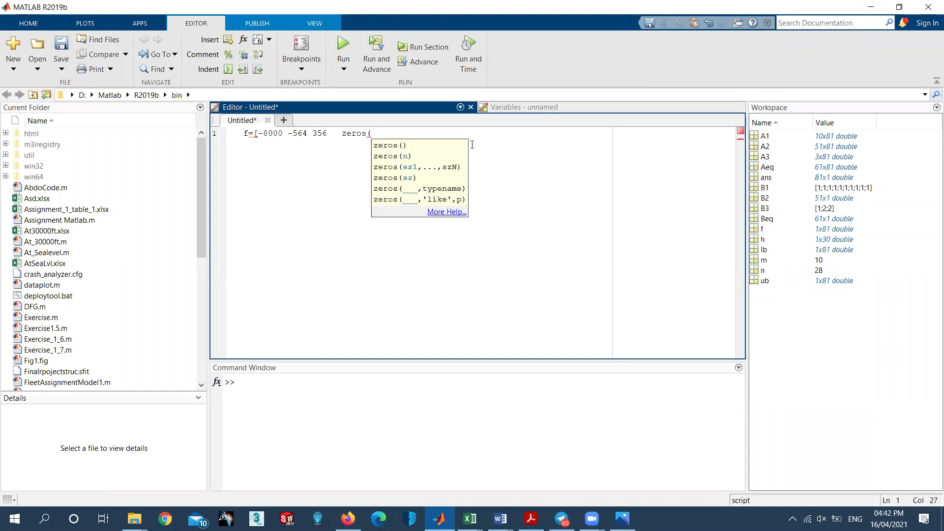
pyautogui.write('1,51')
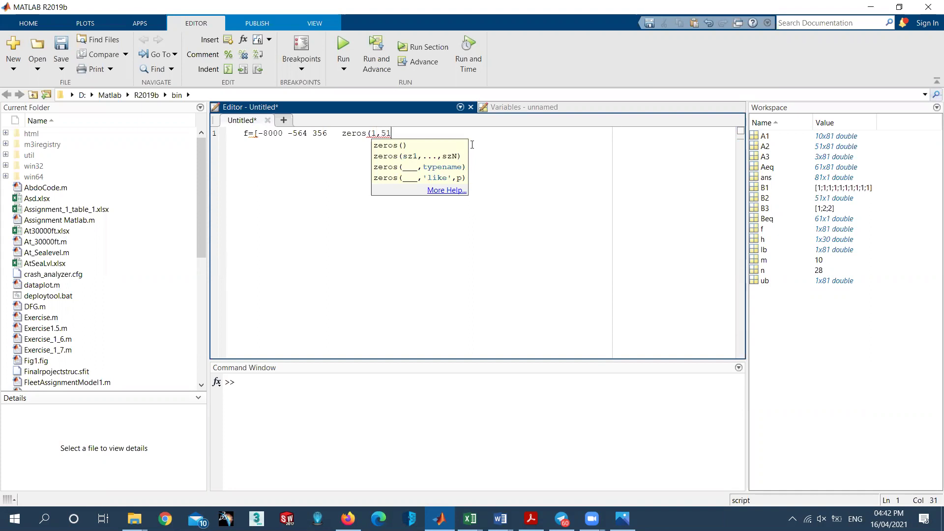
pyautogui.write(')]')
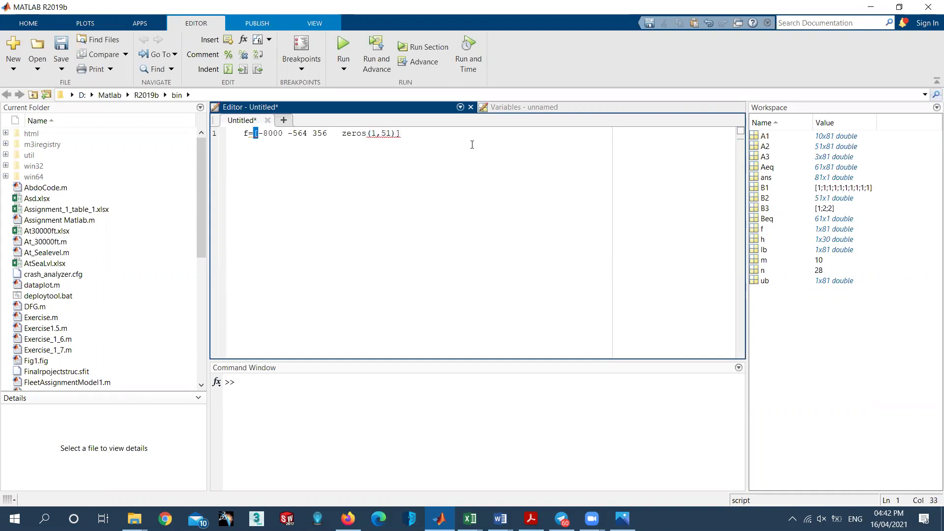
pyautogui.click(341, 154)
pyautogui.press('BackSpace')
pyautogui.press('BackSpace')
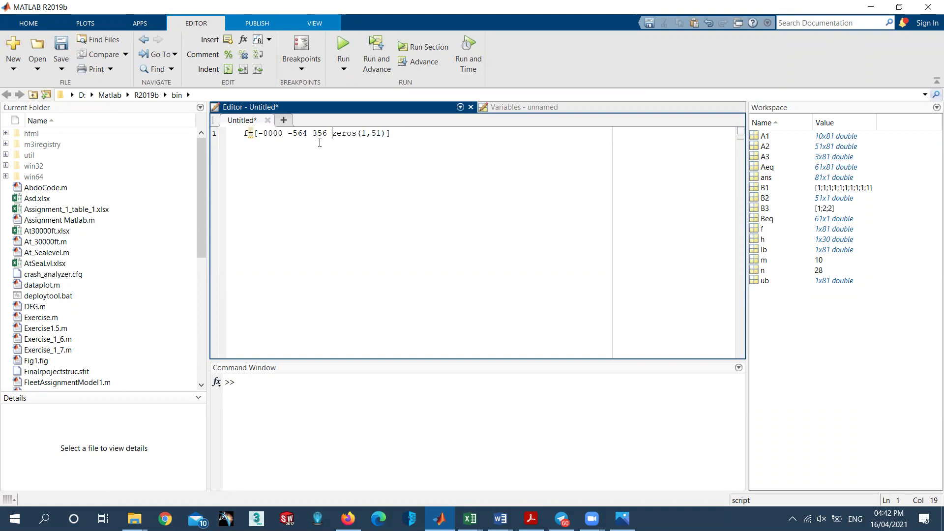
# Step: Run the script, saving it as Untitled.m
pyautogui.click(410, 134)
pyautogui.click(345, 43)
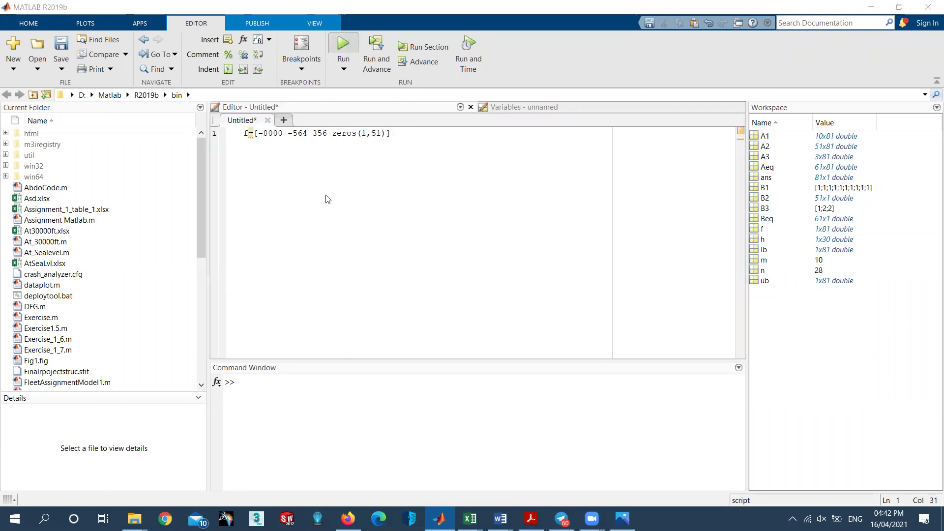
pyautogui.click(366, 288)
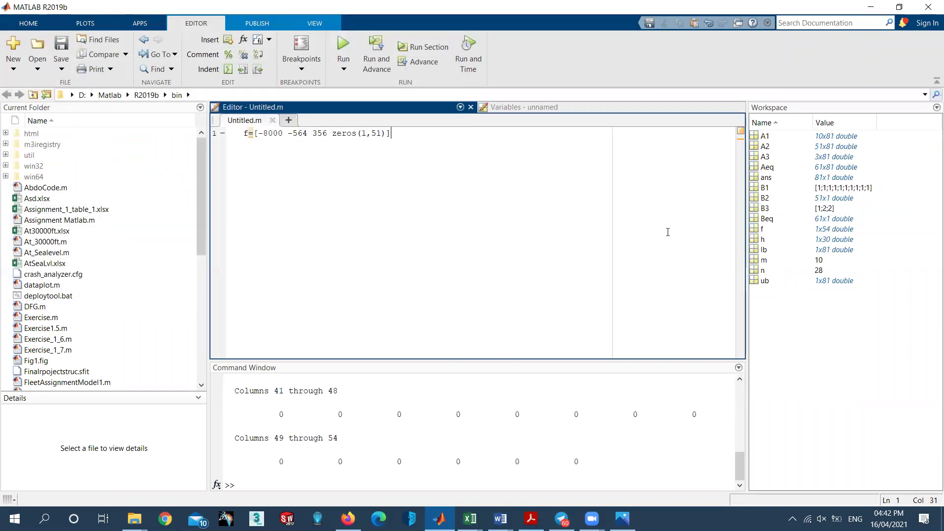
pyautogui.moveTo(402, 136); pyautogui.dragTo(244, 134)
pyautogui.press('Return')
pyautogui.press('Return')
pyautogui.press('Up')
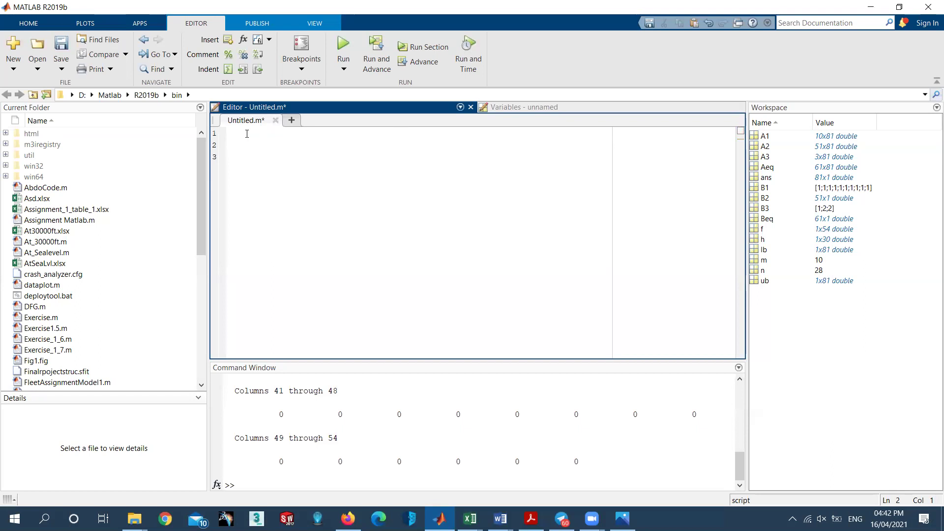
pyautogui.hotkey('ctrl', 'z')
pyautogui.hotkey('ctrl', 'z')
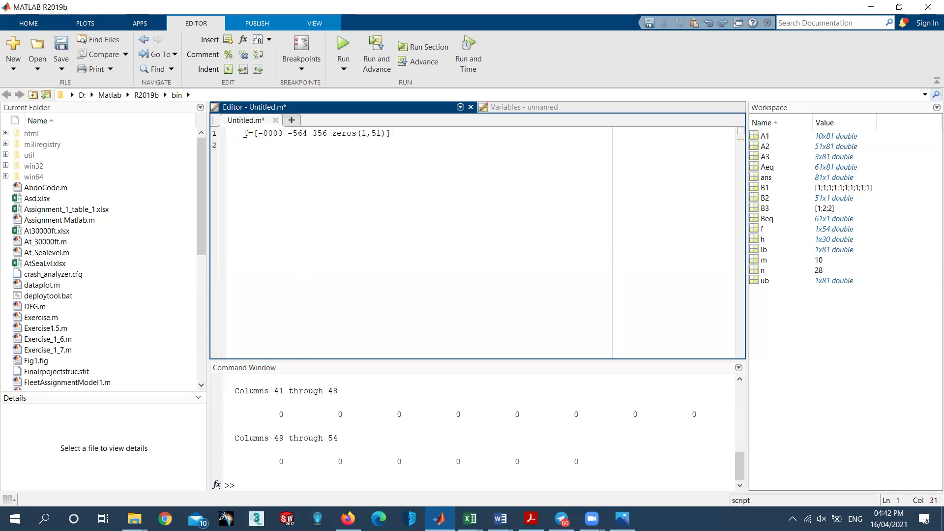
# Step: Insert the commands clearvars and clc on separate lines above the definition of f
pyautogui.click(244, 134)
pyautogui.press('Return')
pyautogui.press('Up')
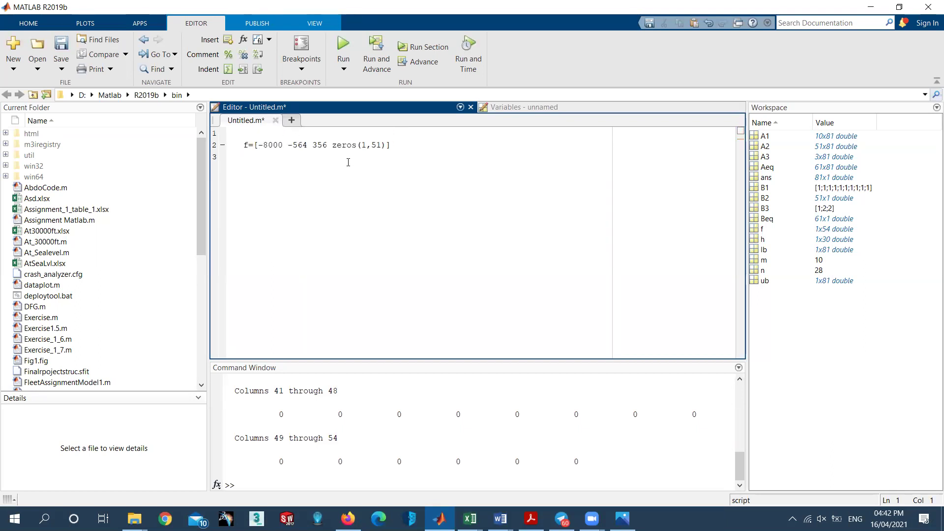
pyautogui.write('cl')
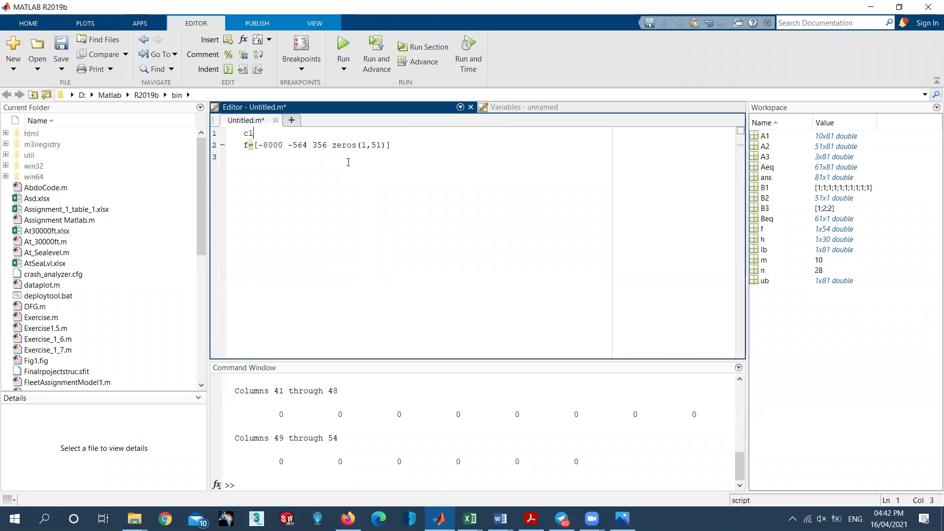
pyautogui.write('earvars')
pyautogui.press('Return')
pyautogui.write('clc')
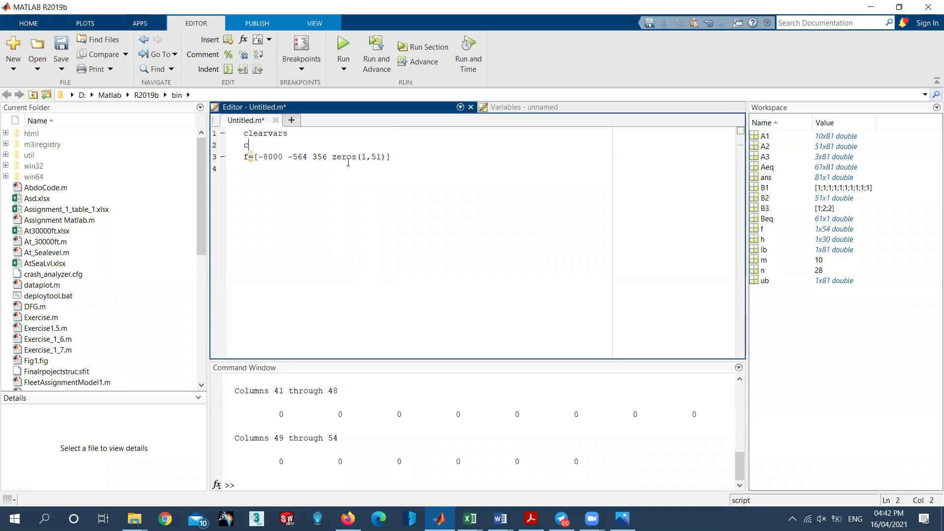
# Step: Run the script and inspect the contents of variable f, and add a blank line below its definition in the script
pyautogui.click(344, 49)
pyautogui.doubleClick(814, 140)
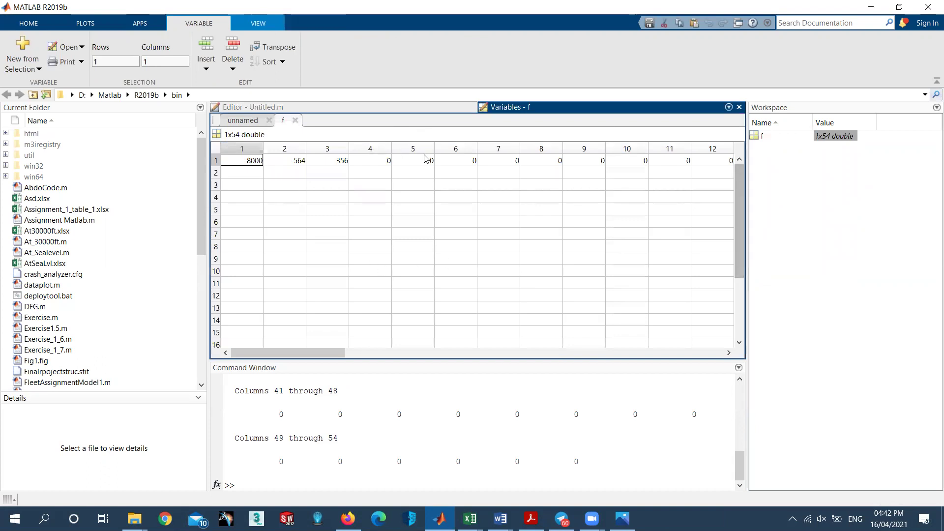
pyautogui.moveTo(314, 351); pyautogui.dragTo(301, 256)
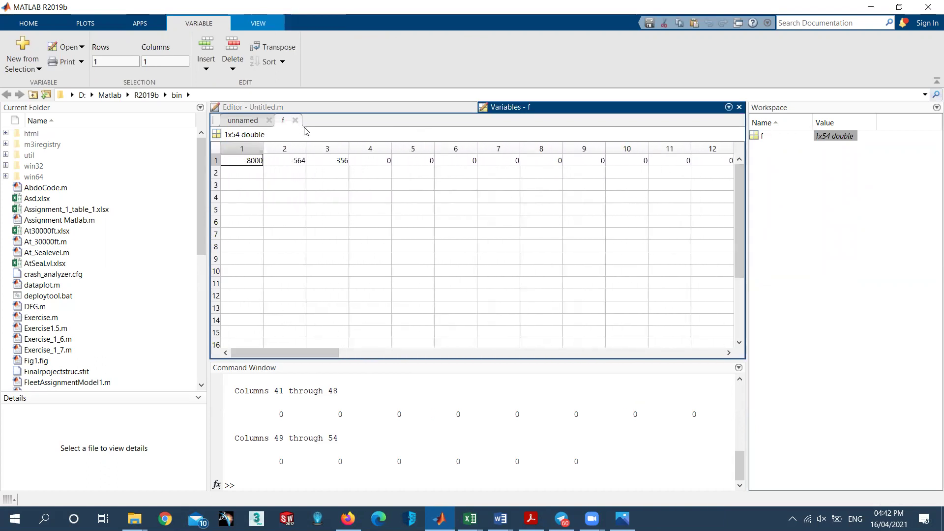
pyautogui.click(284, 111)
pyautogui.press('Return')
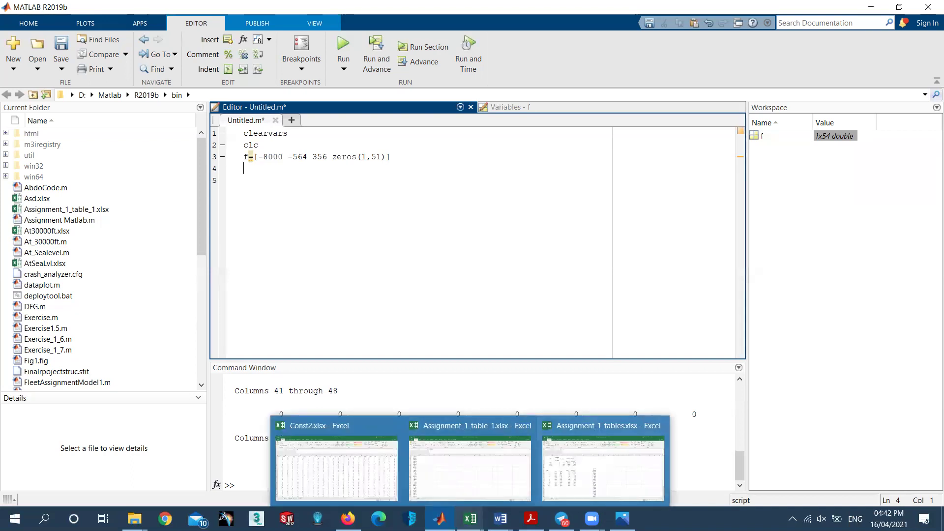
# Step: Review the handwritten objective function and Constraint 1 pages in Photos, and return to the MATLAB script
pyautogui.click(622, 519)
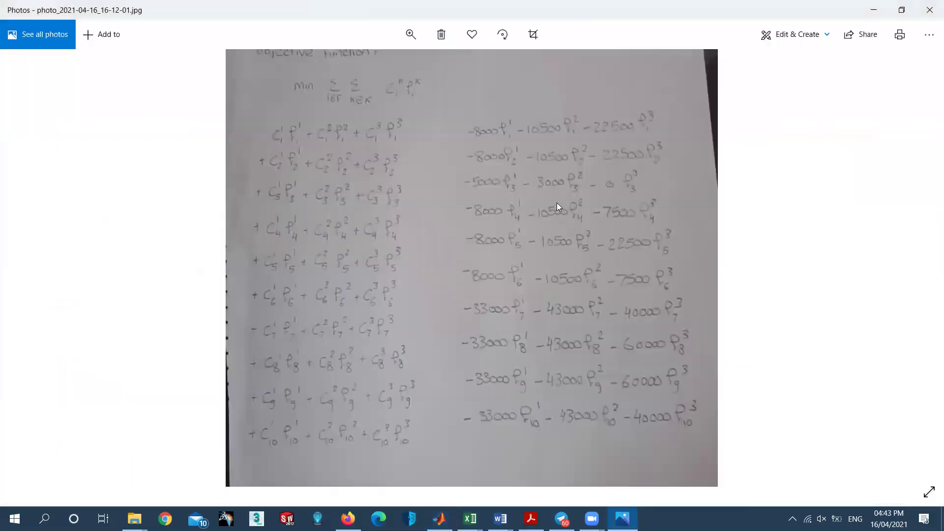
pyautogui.scroll(-1, 555, 204)
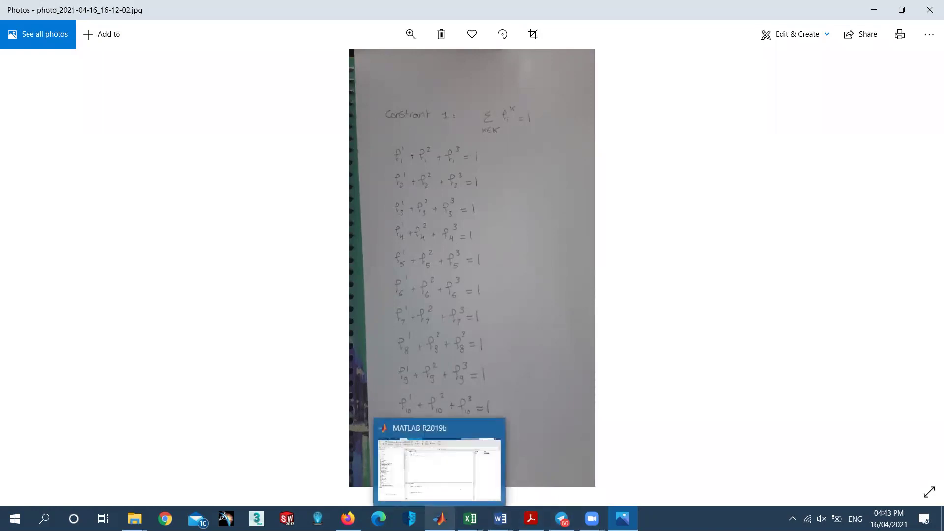
pyautogui.click(439, 518)
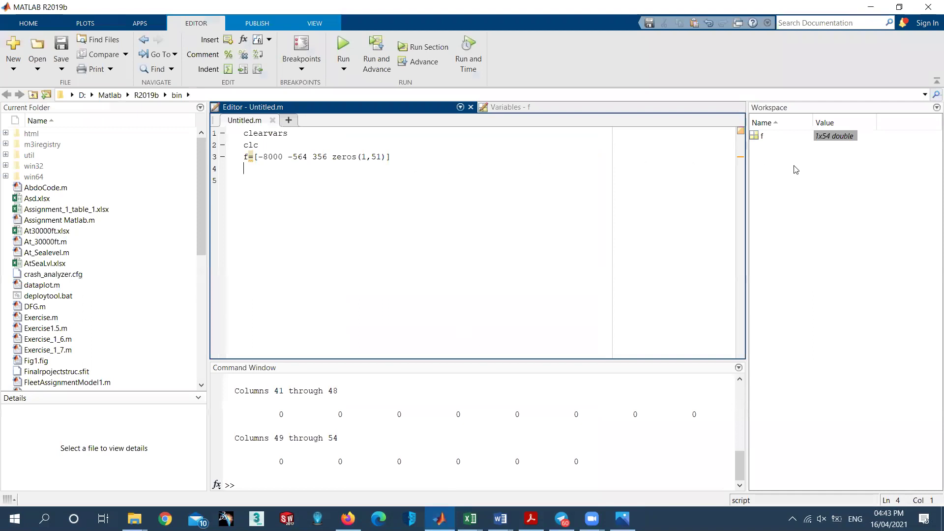
pyautogui.click(327, 157)
pyautogui.hotkey('shift', 'End')
pyautogui.moveTo(327, 157); pyautogui.dragTo(259, 160)
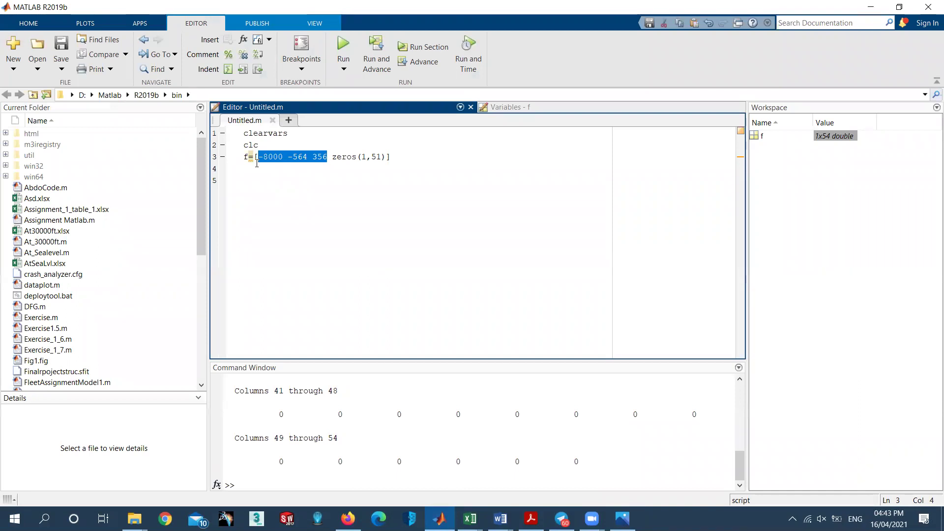
pyautogui.write('ones(1,30')
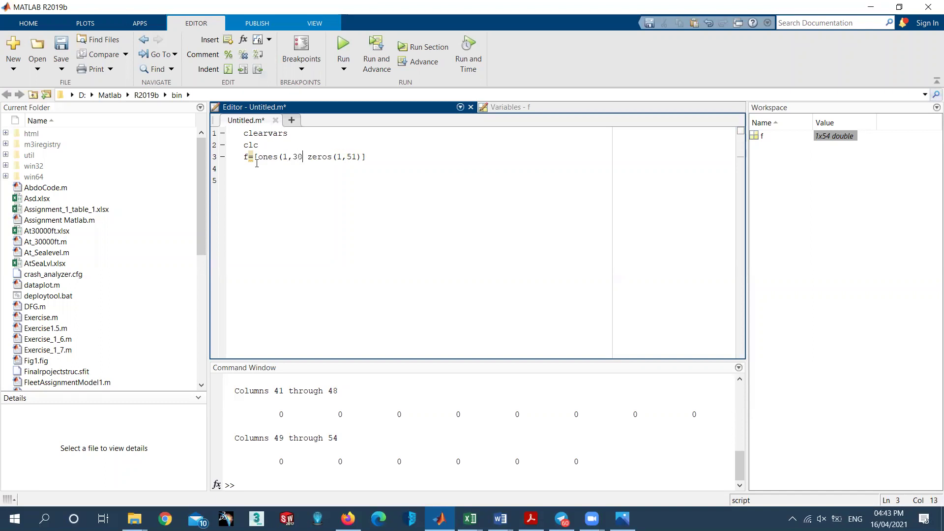
pyautogui.write(')')
# Step: Run the script and check the size of variable f in the workspace
pyautogui.click(343, 49)
pyautogui.click(833, 142)
pyautogui.click(828, 137)
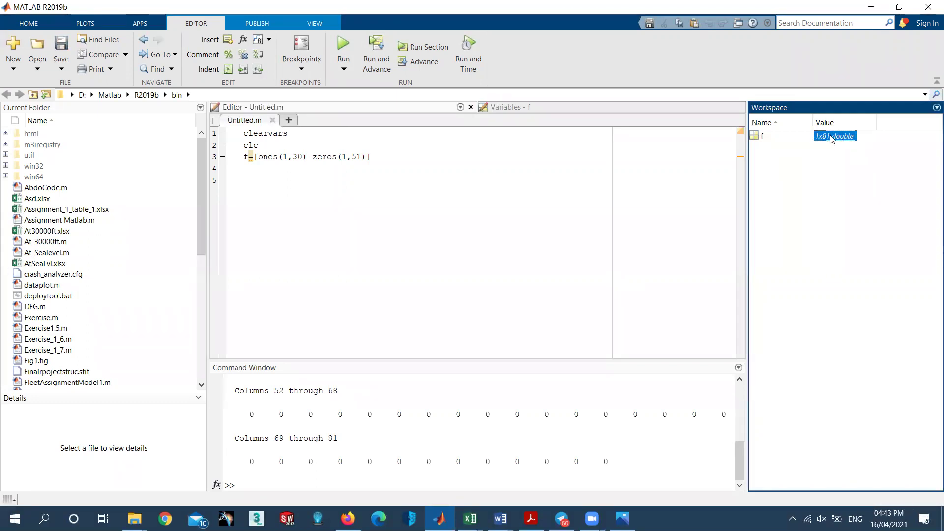
pyautogui.click(266, 168)
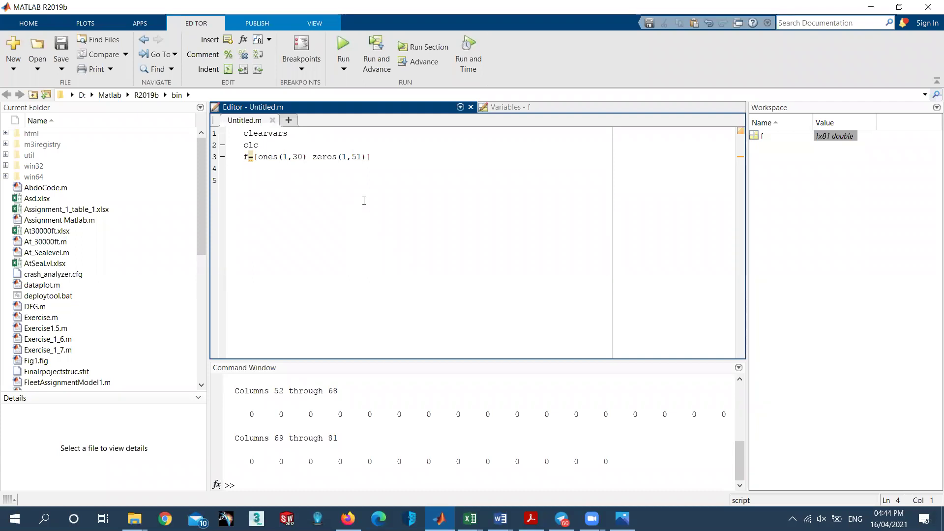
pyautogui.click(832, 140)
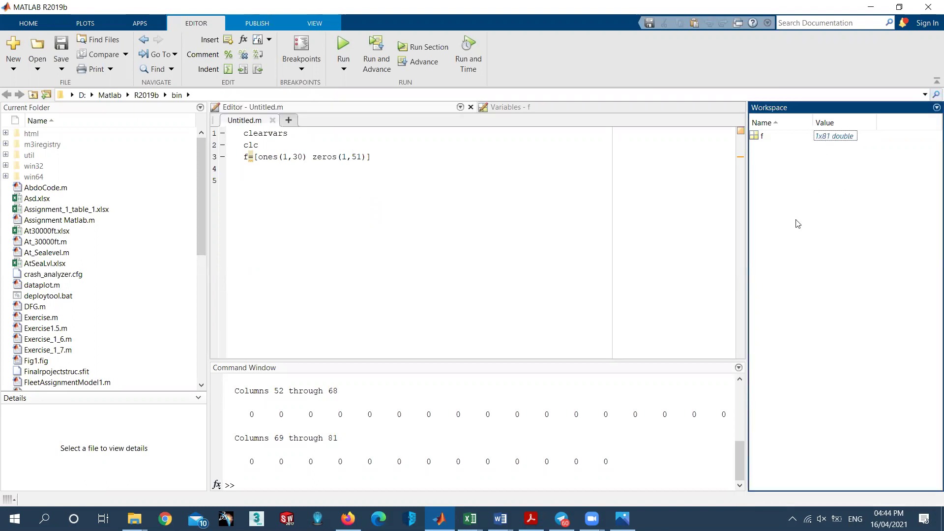
pyautogui.click(257, 166)
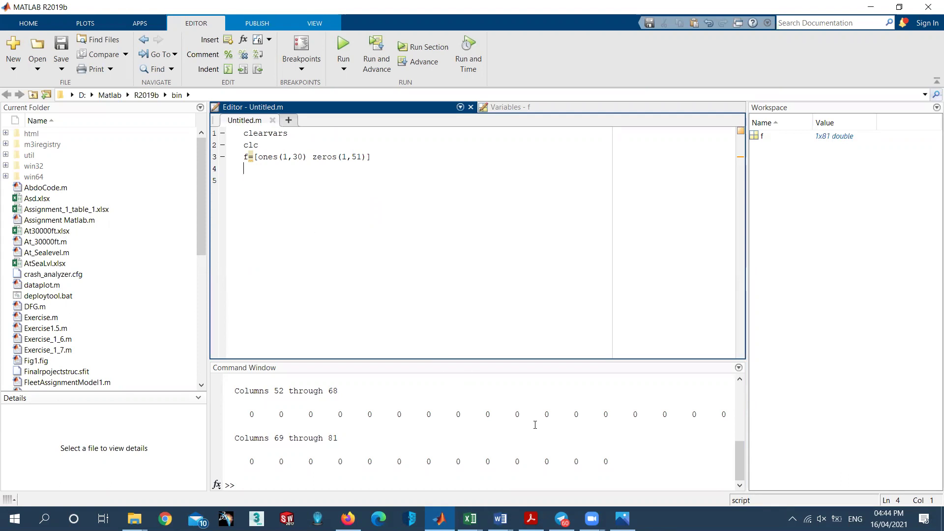
# Step: Compare the handwritten Constraint 1 equations in Photos with the entries of variable f in MATLAB
pyautogui.click(622, 518)
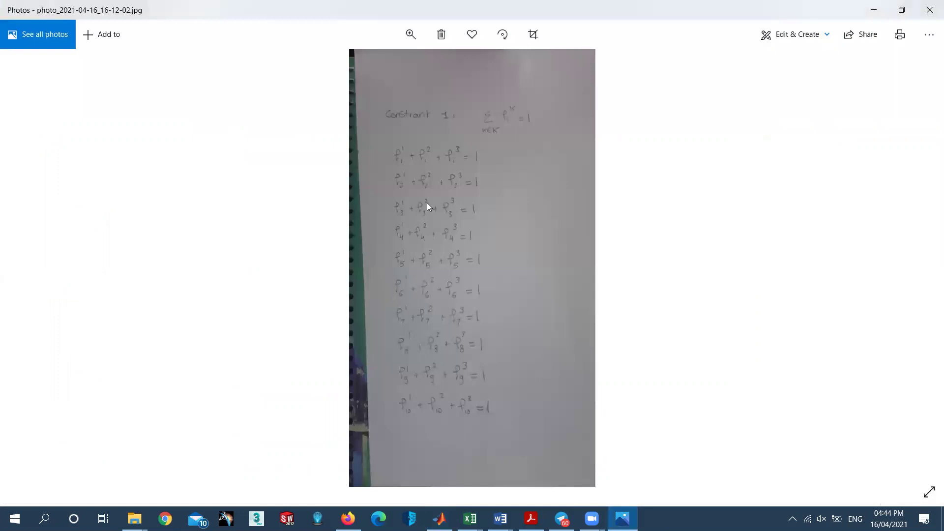
pyautogui.scroll(2, 403, 147)
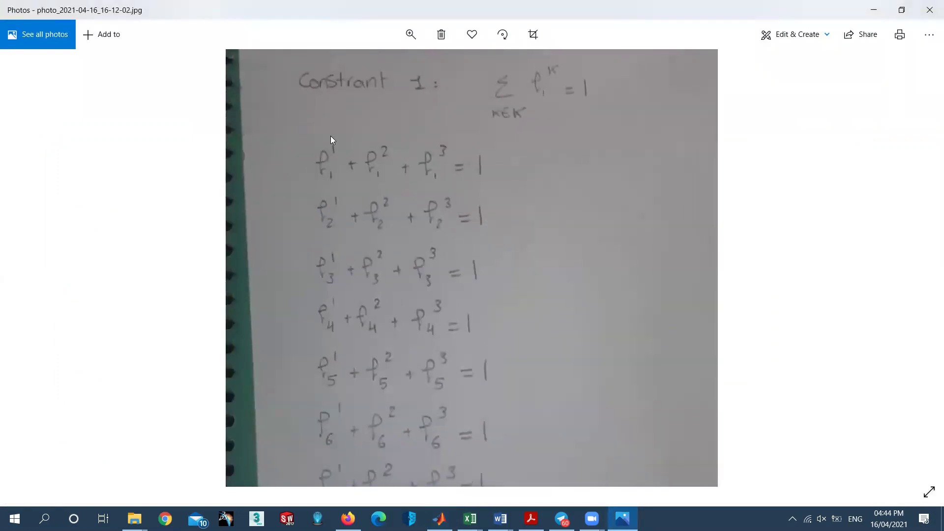
pyautogui.moveTo(470, 518)
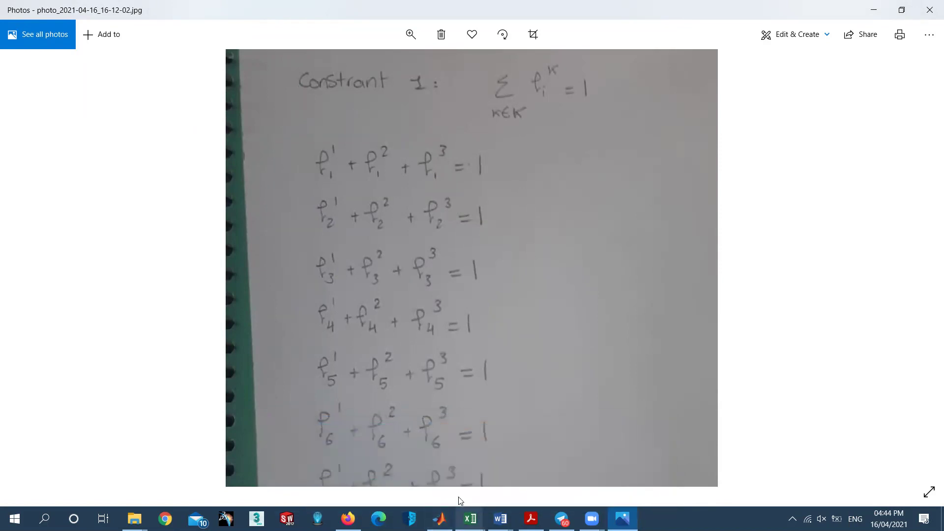
pyautogui.click(439, 519)
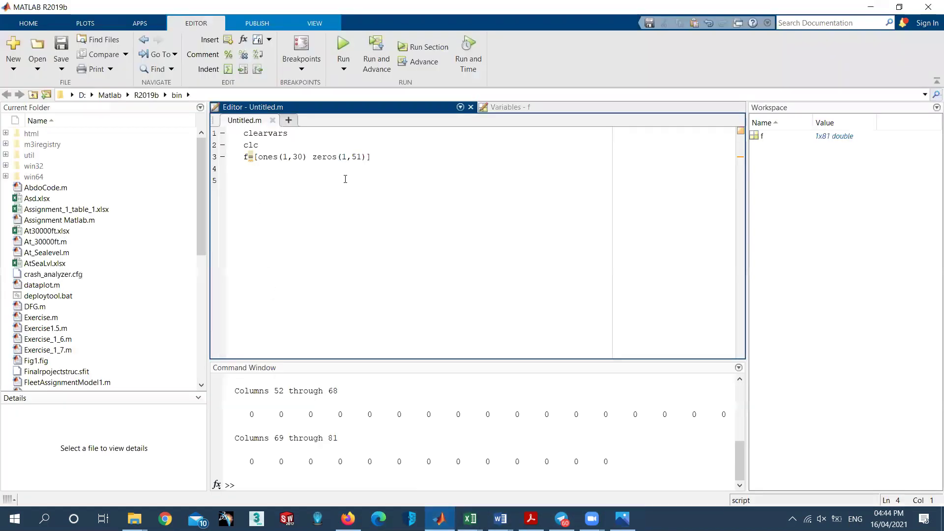
pyautogui.doubleClick(834, 138)
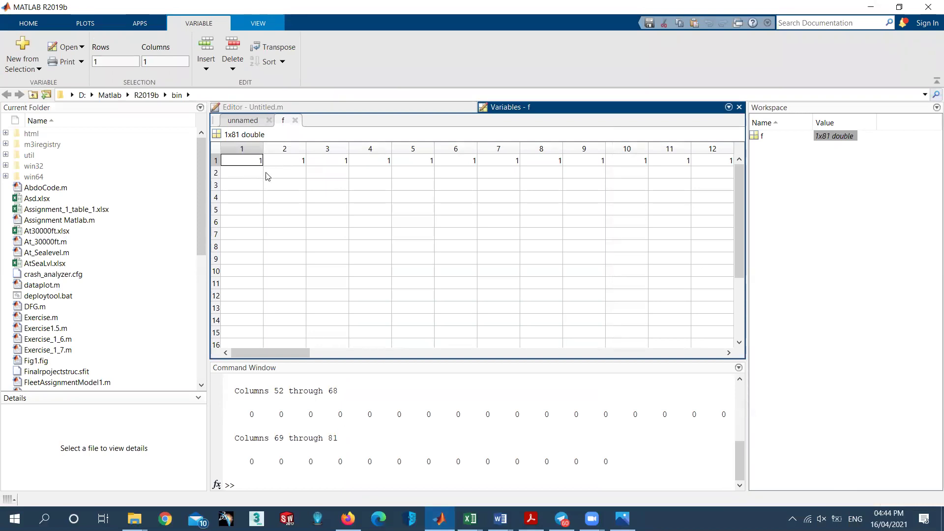
pyautogui.hotkey('alt', 'Tab')
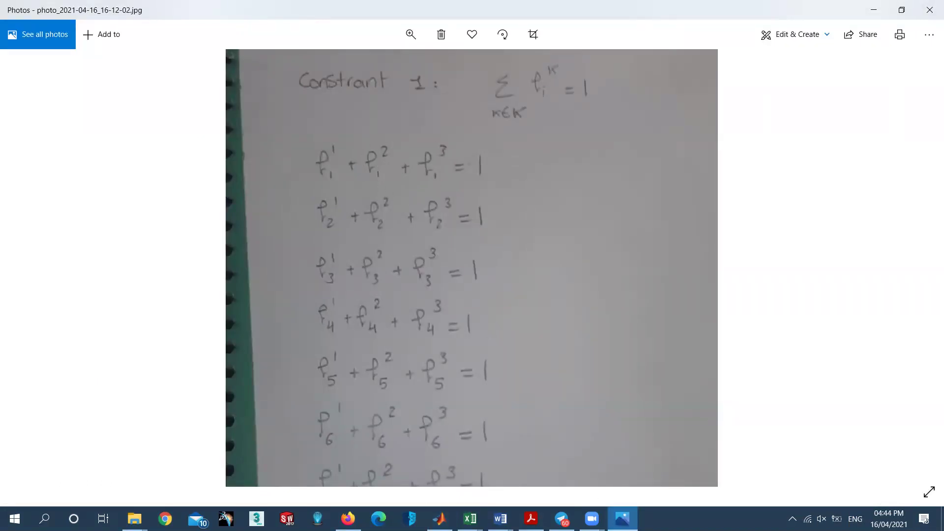
# Step: Step through the first columns of variable f in MATLAB and match them against the handwritten Constraint 1 equations in Photos
pyautogui.hotkey('alt', 'Tab')
pyautogui.click(260, 171)
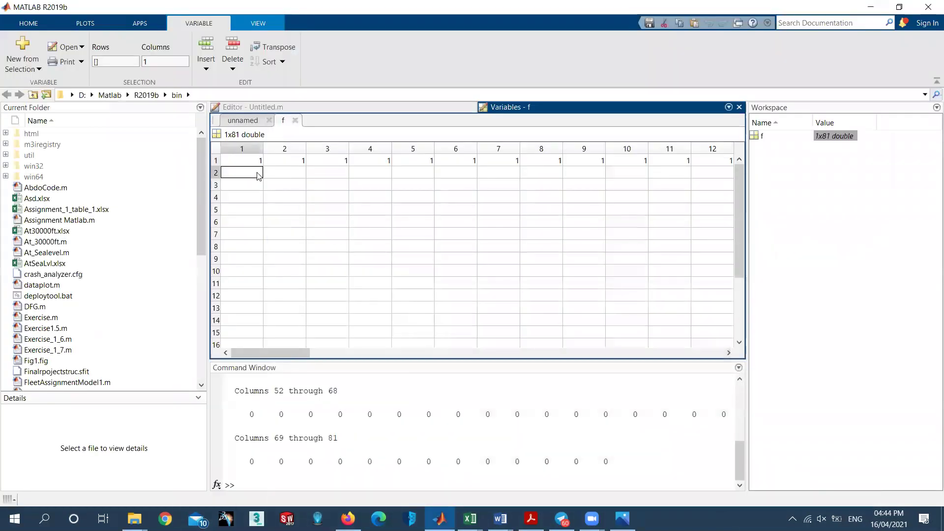
pyautogui.click(256, 162)
pyautogui.click(302, 160)
pyautogui.click(366, 165)
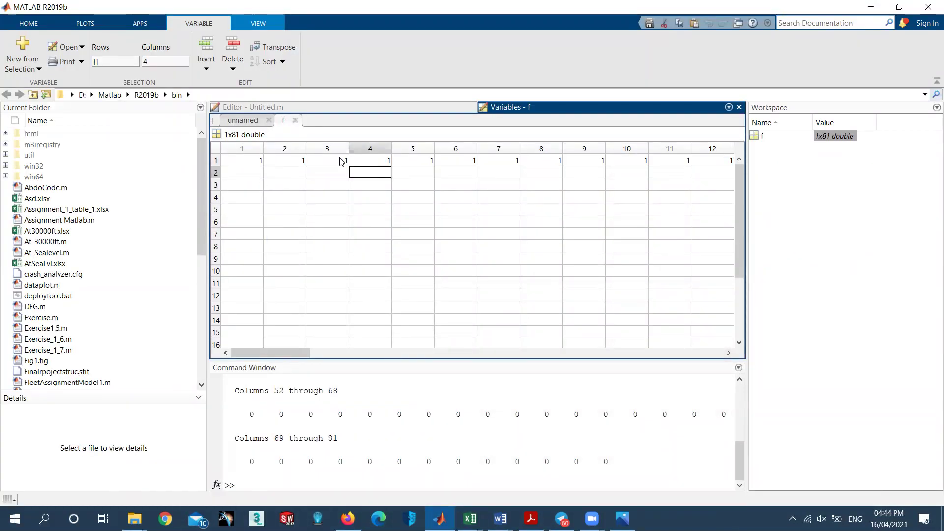
pyautogui.click(340, 160)
pyautogui.click(374, 162)
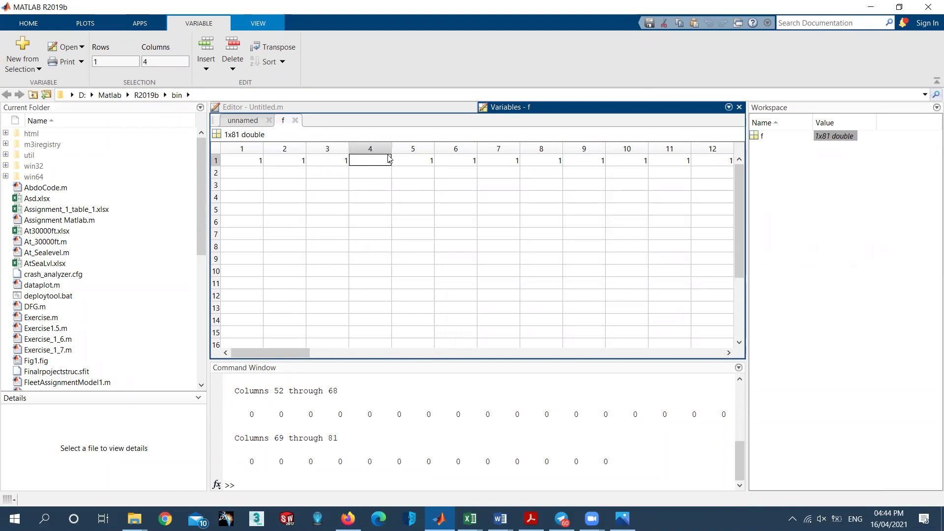
pyautogui.hotkey('alt', 'Tab')
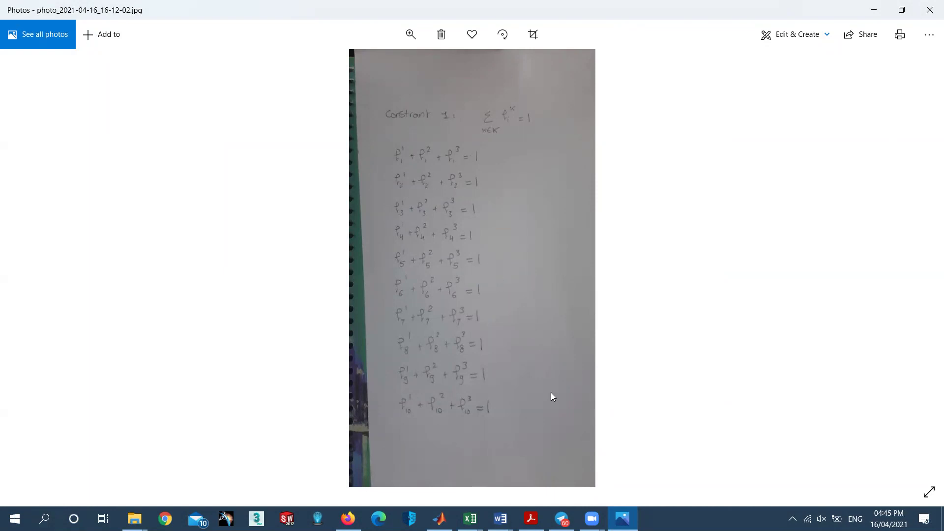
pyautogui.click(439, 519)
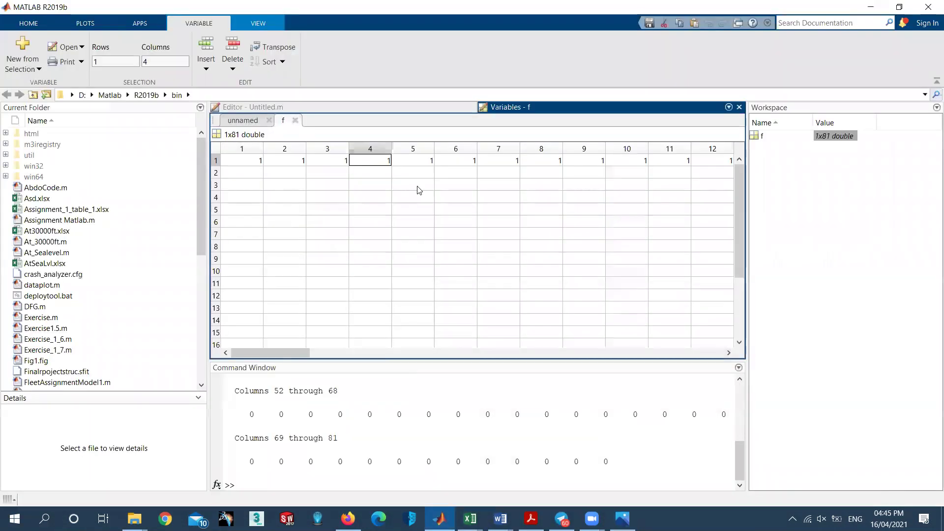
pyautogui.moveTo(540, 192); pyautogui.dragTo(609, 186)
pyautogui.click(650, 188)
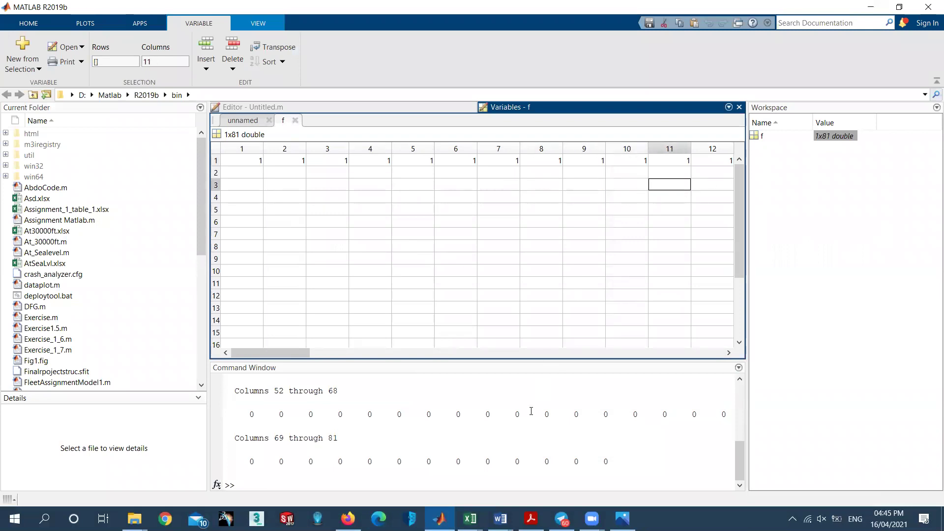
# Step: Examine the variable headers and first-row coefficients for flight 2 on Sheet2 of Const2.xlsx in Excel, alongside the Constraint 1 page
pyautogui.moveTo(465, 515)
pyautogui.click(334, 443)
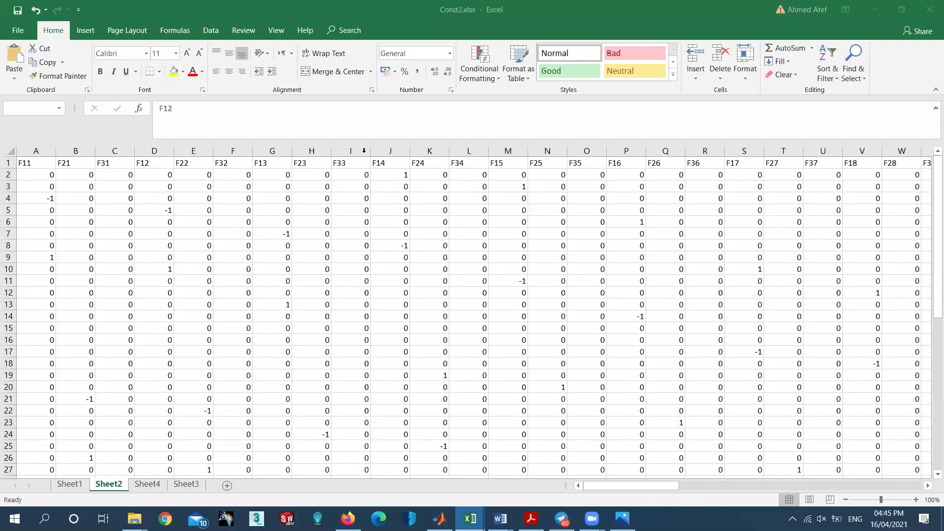
pyautogui.hotkey('alt', 'Tab')
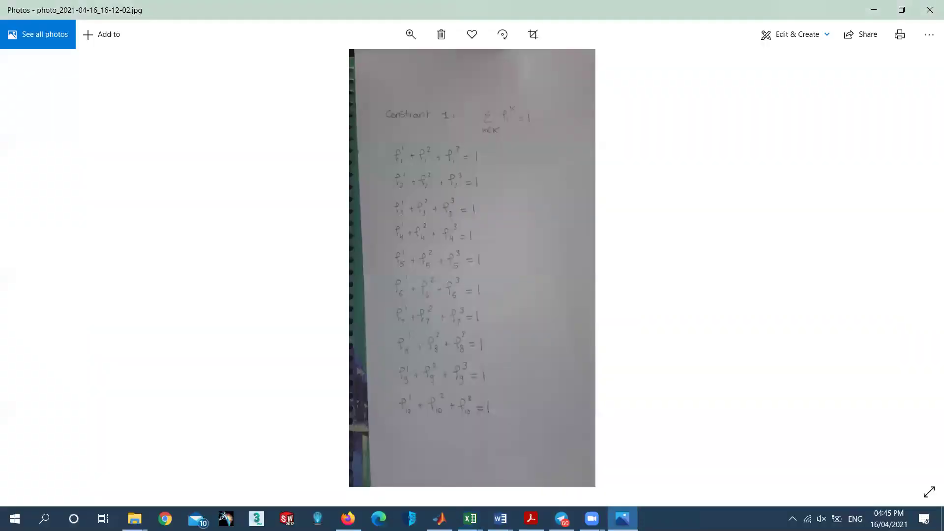
pyautogui.hotkey('alt', 'Tab')
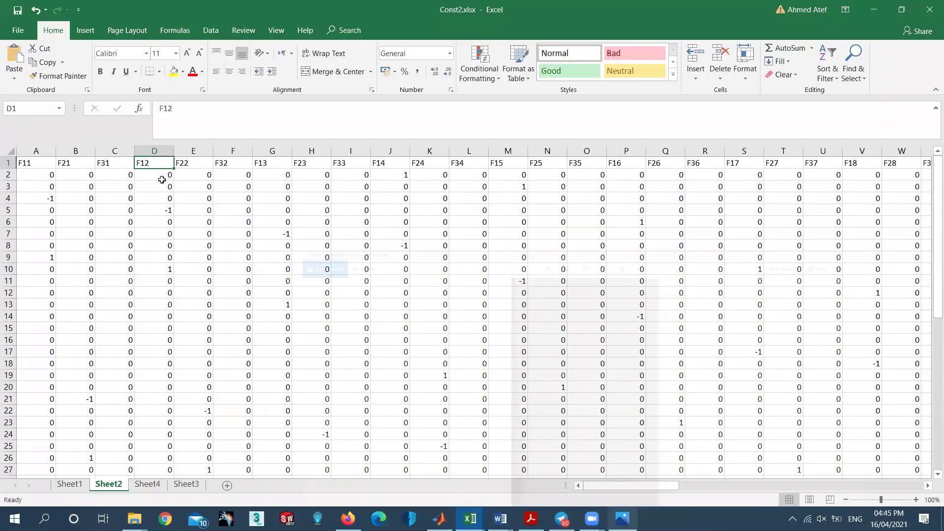
pyautogui.click(189, 162)
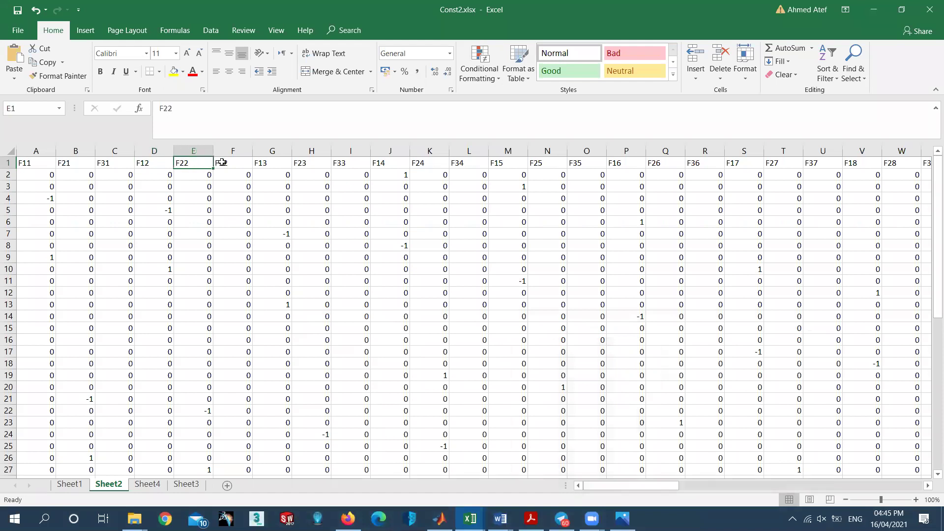
pyautogui.click(231, 164)
pyautogui.click(169, 173)
pyautogui.click(190, 175)
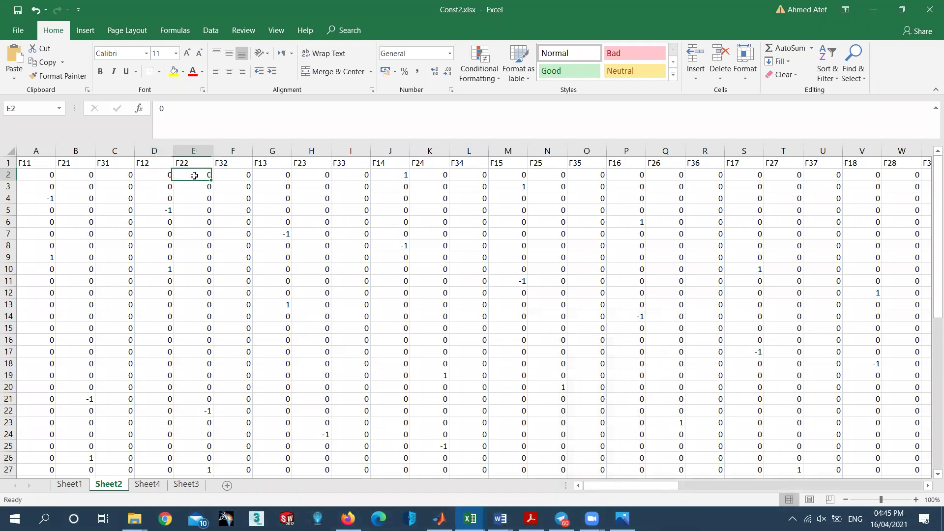
pyautogui.click(224, 173)
pyautogui.click(274, 173)
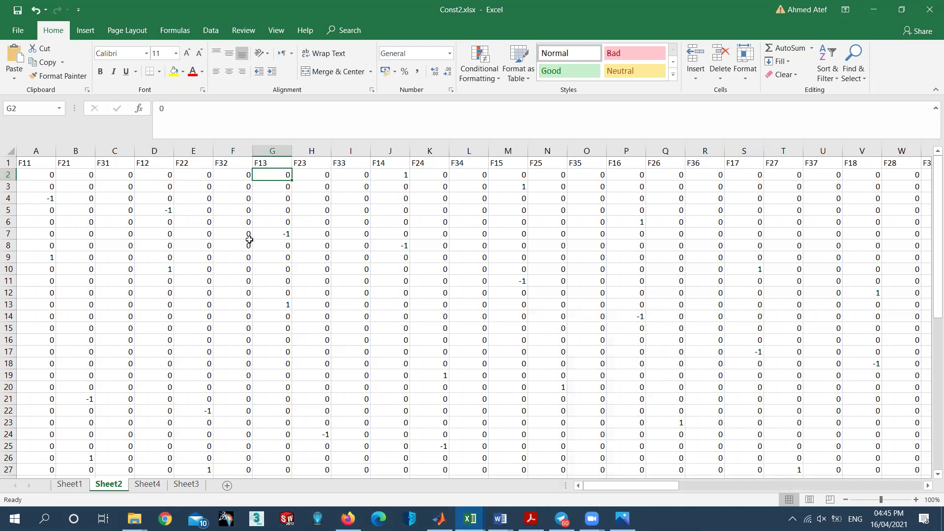
# Step: Look through Sheet1 and Sheet2 of Const2.xlsx and the Assignment_1_tables.xlsx and Assignment_1_table_1.xlsx workbooks, ending on Const2.xlsx
pyautogui.click(74, 486)
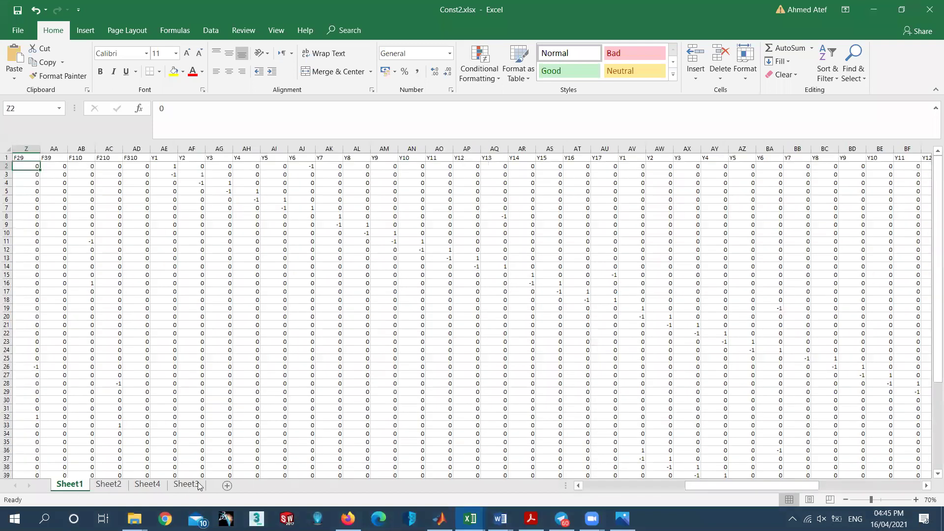
pyautogui.hotkey('ctrl', 'pagedown')
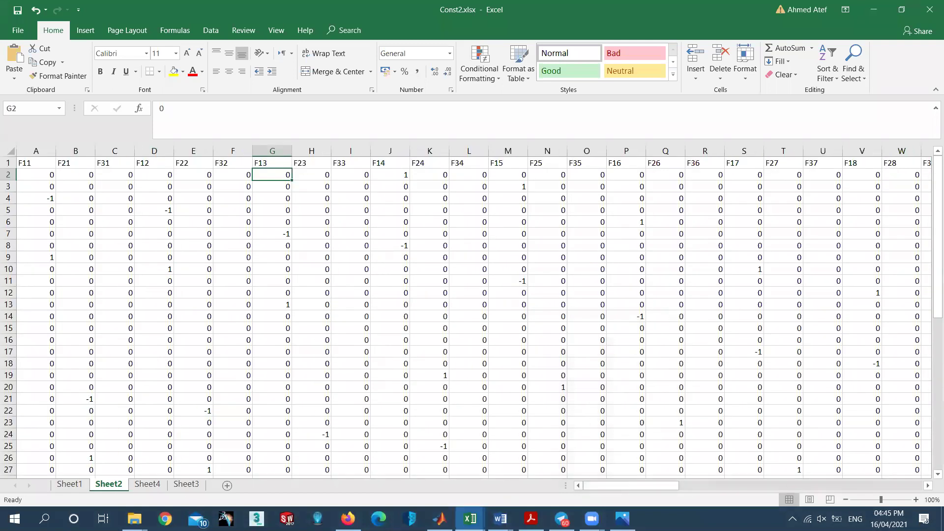
pyautogui.moveTo(470, 518)
pyautogui.click(566, 455)
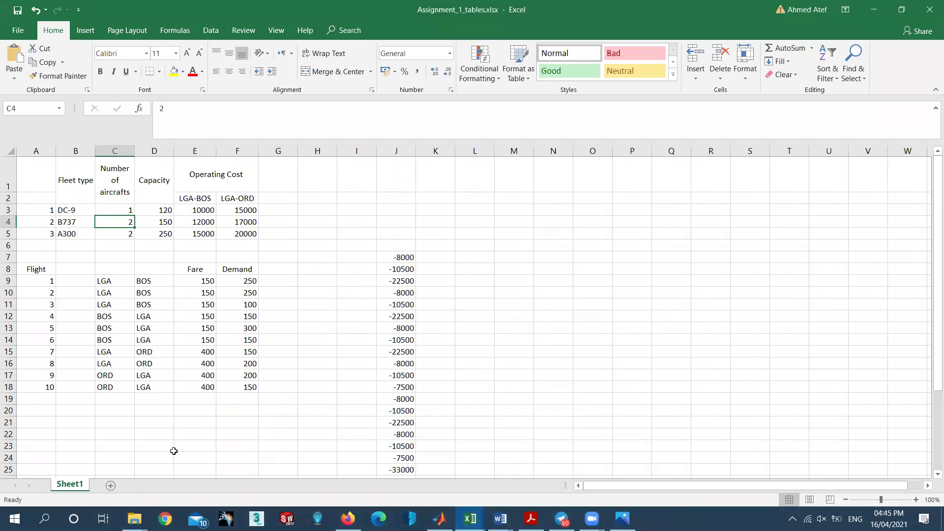
pyautogui.moveTo(469, 518)
pyautogui.click(329, 467)
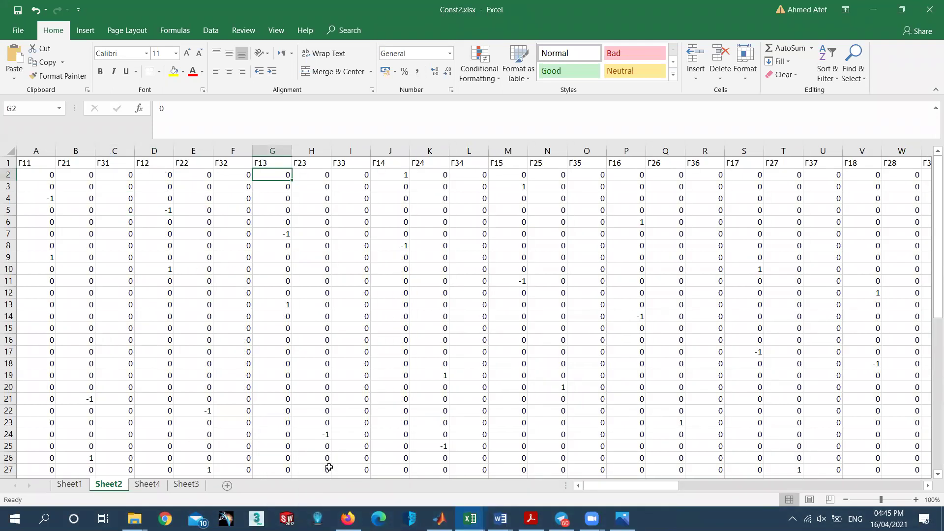
pyautogui.click(482, 514)
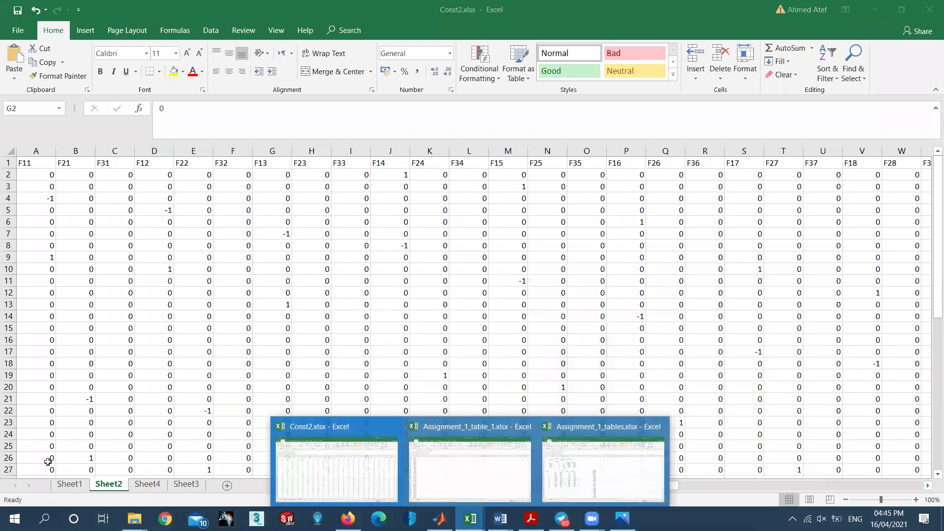
pyautogui.click(470, 467)
pyautogui.click(470, 519)
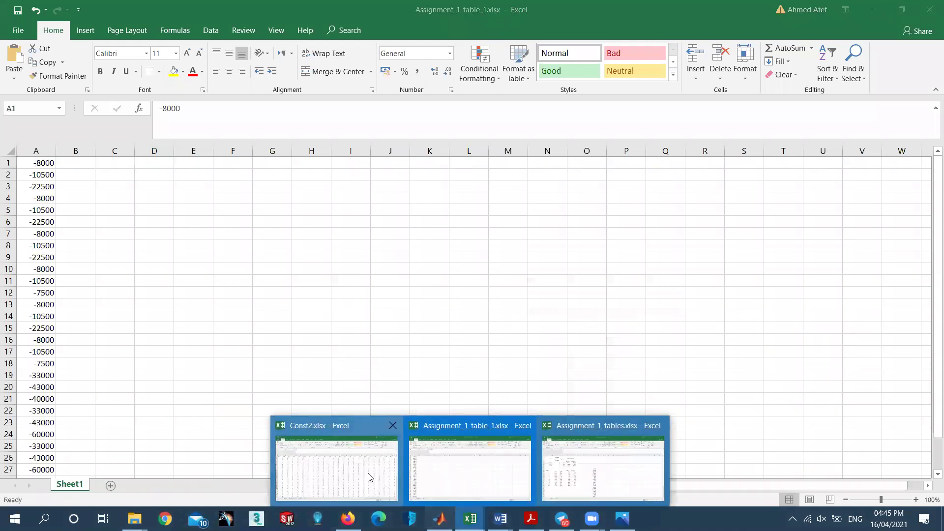
pyautogui.click(369, 476)
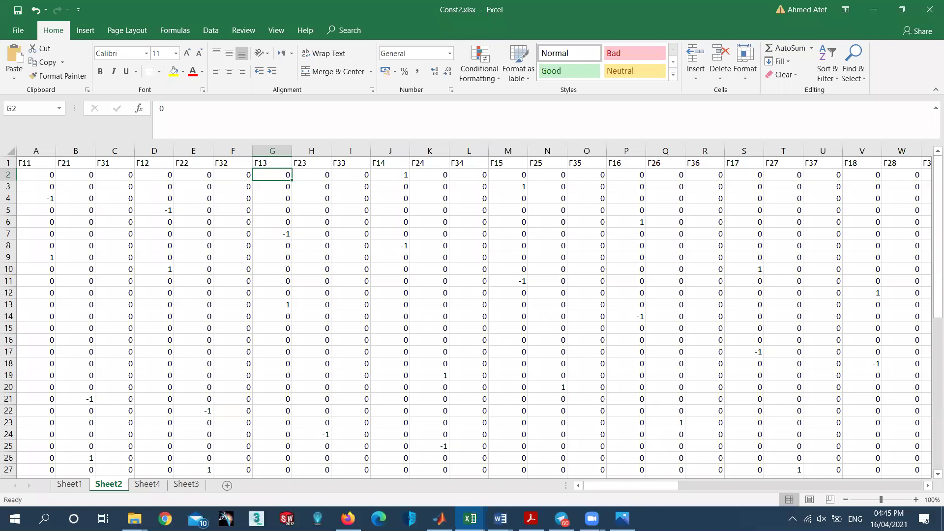
pyautogui.hotkey('alt', 'Tab')
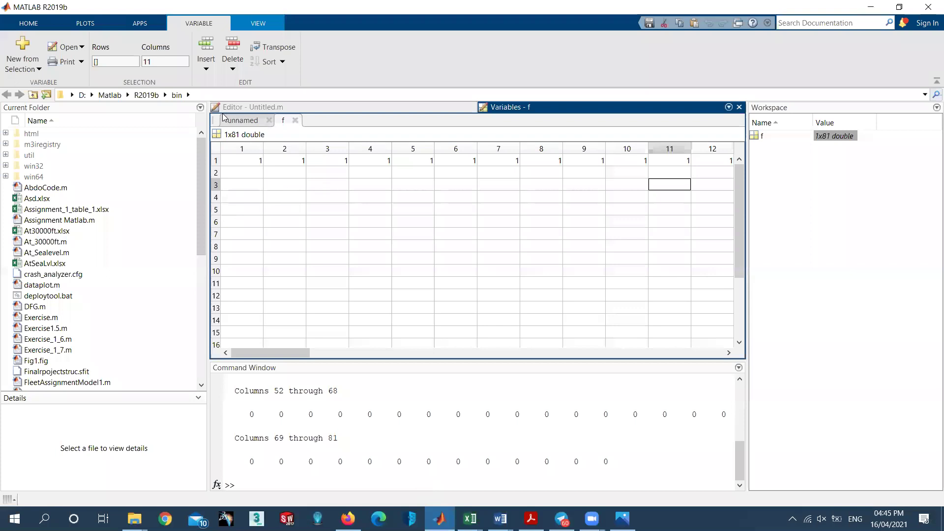
pyautogui.click(252, 107)
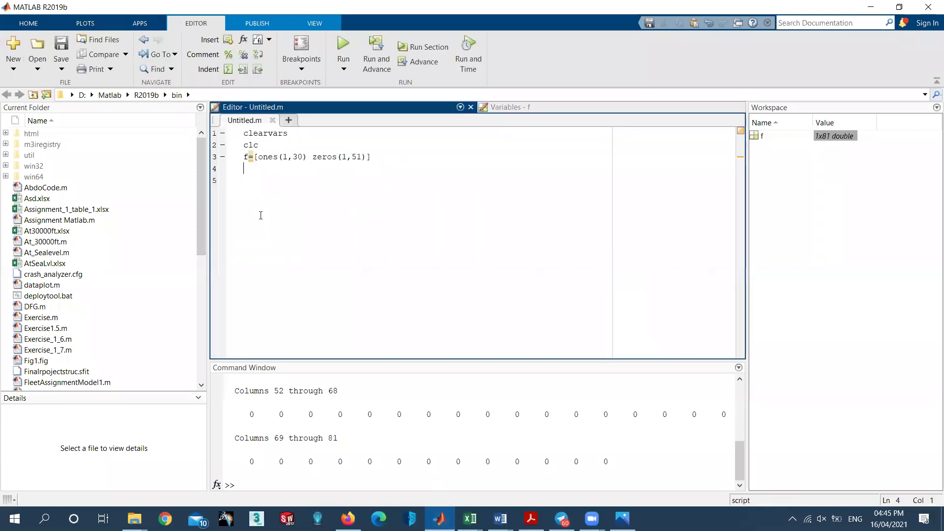
pyautogui.write('A1=[')
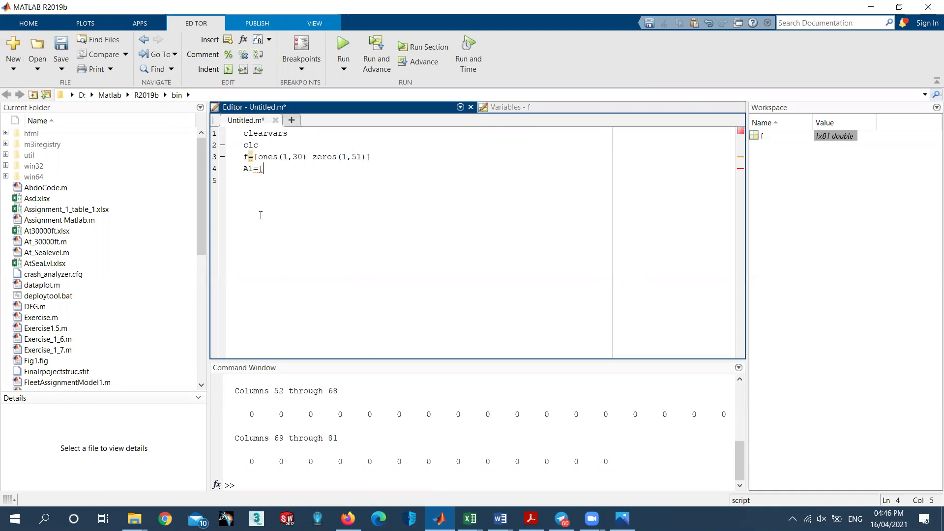
pyautogui.press('BackSpace')
pyautogui.press('BackSpace')
pyautogui.press('BackSpace')
pyautogui.press('BackSpace')
# Step: Create a new variable with the default name in the MATLAB workspace and open it for editing at its first cell
pyautogui.rightClick(812, 224)
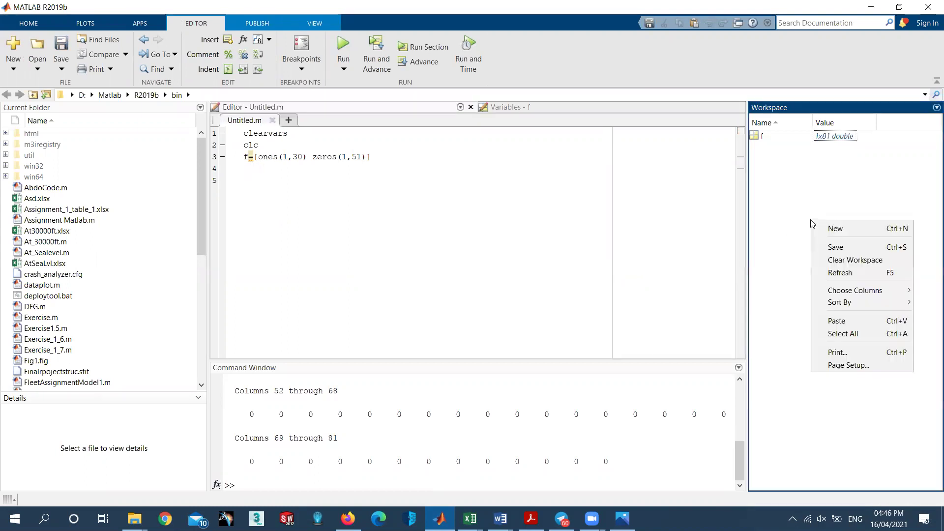
pyautogui.press('Escape')
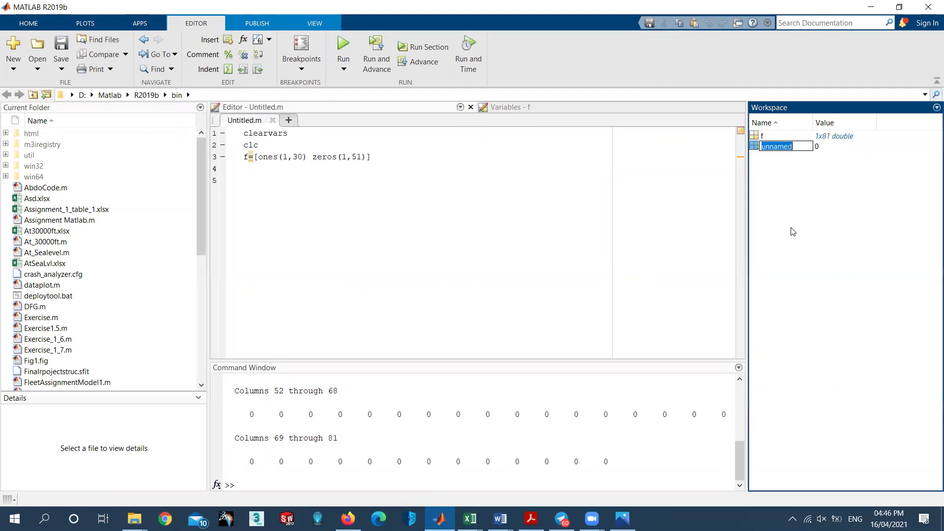
pyautogui.press('Return')
pyautogui.doubleClick(773, 146)
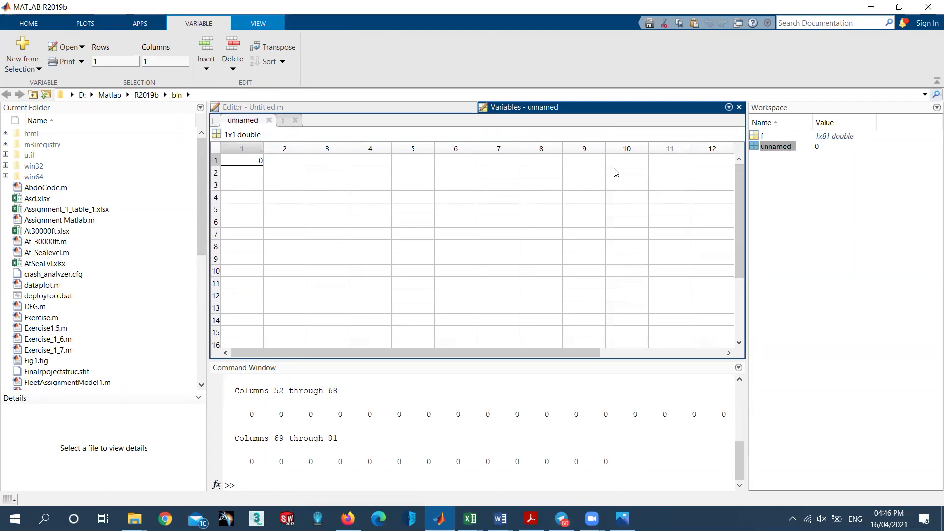
pyautogui.click(835, 206)
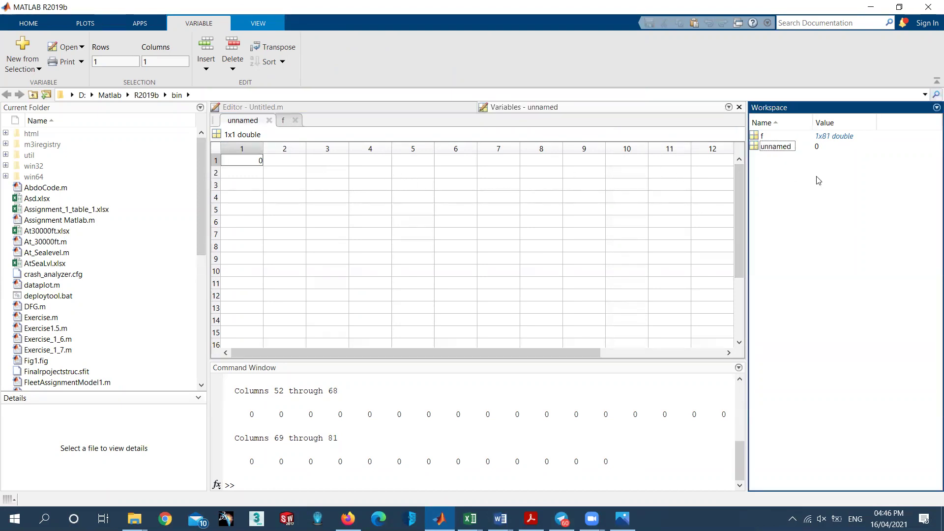
pyautogui.rightClick(816, 189)
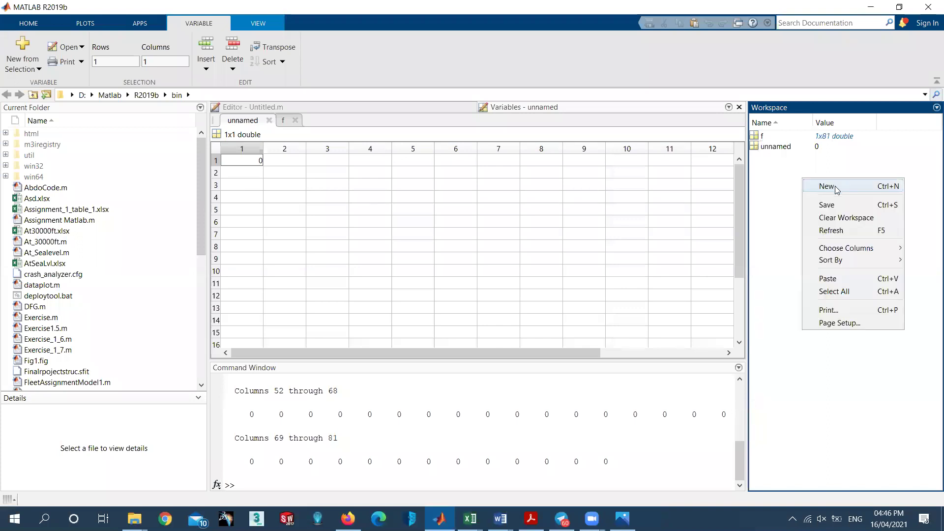
pyautogui.click(781, 154)
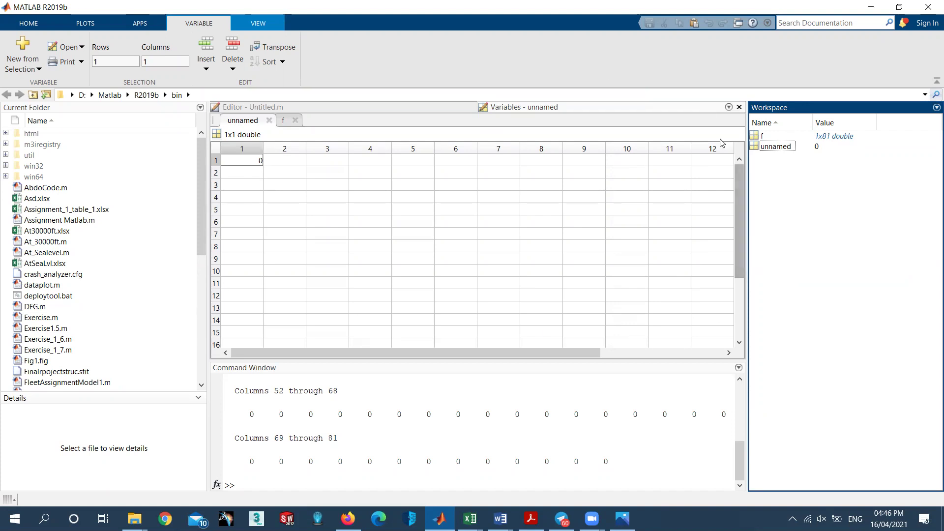
pyautogui.click(244, 162)
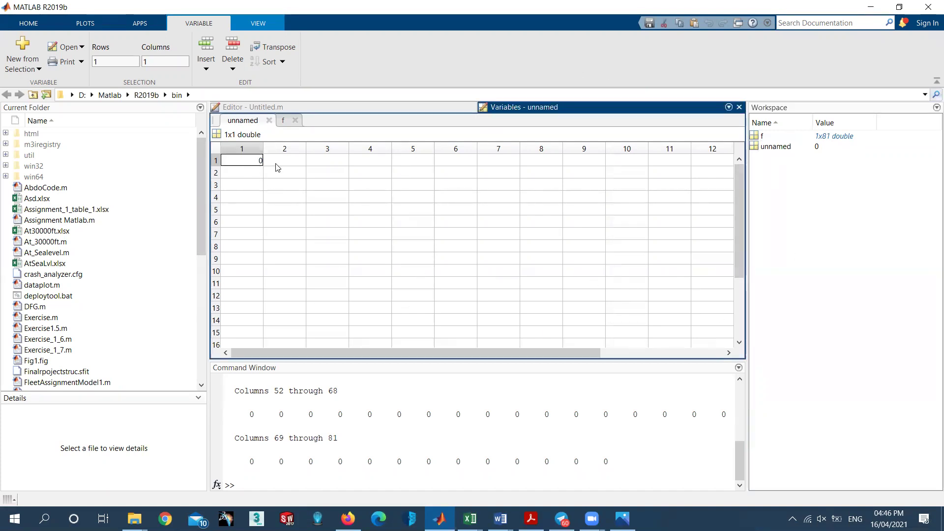
# Step: Switch to Assignment_1_tables.xlsx in Excel and add a new blank worksheet
pyautogui.moveTo(469, 518)
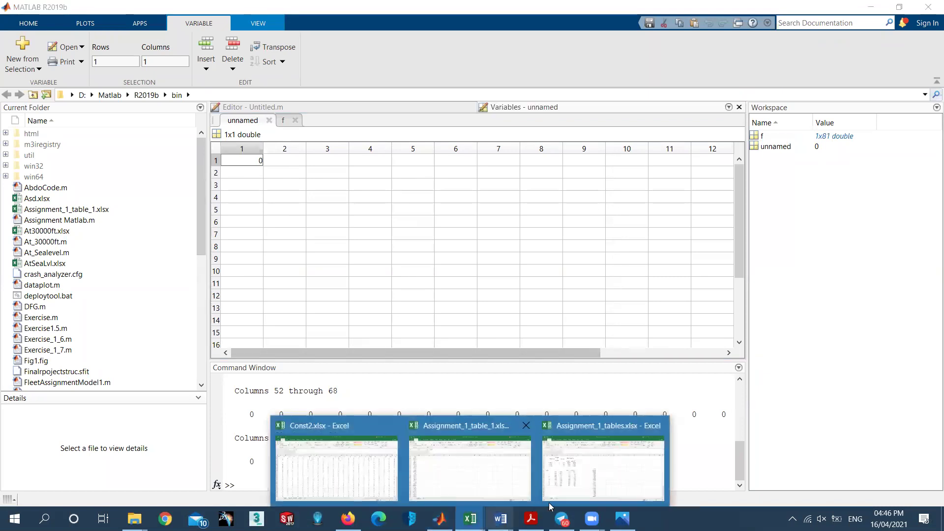
pyautogui.click(597, 477)
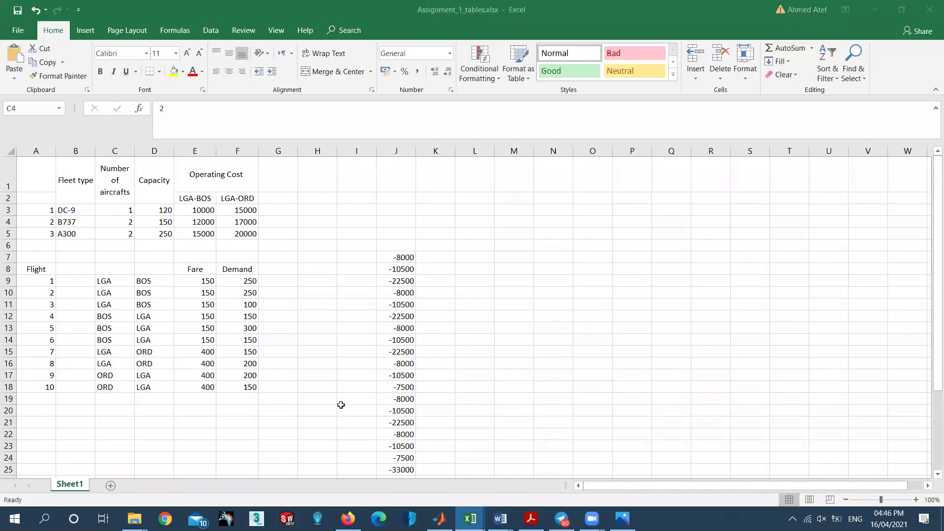
pyautogui.click(109, 486)
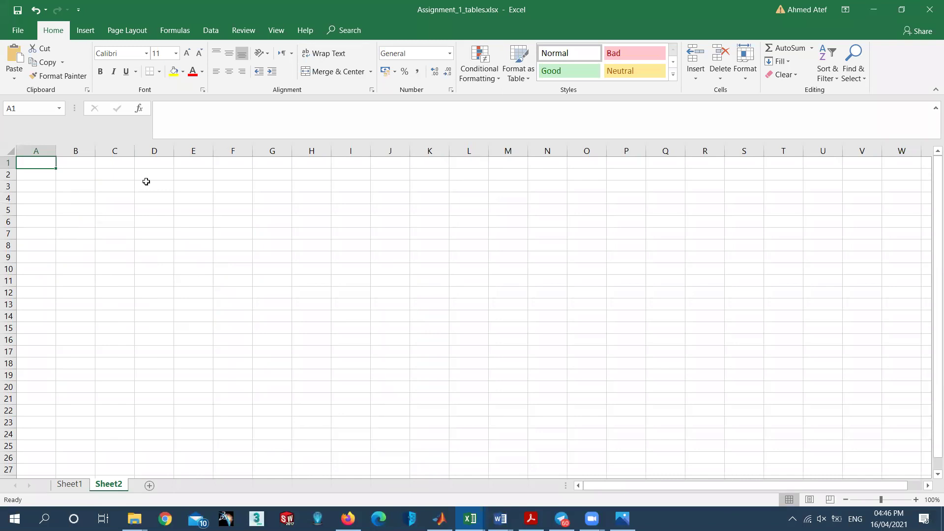
pyautogui.click(440, 518)
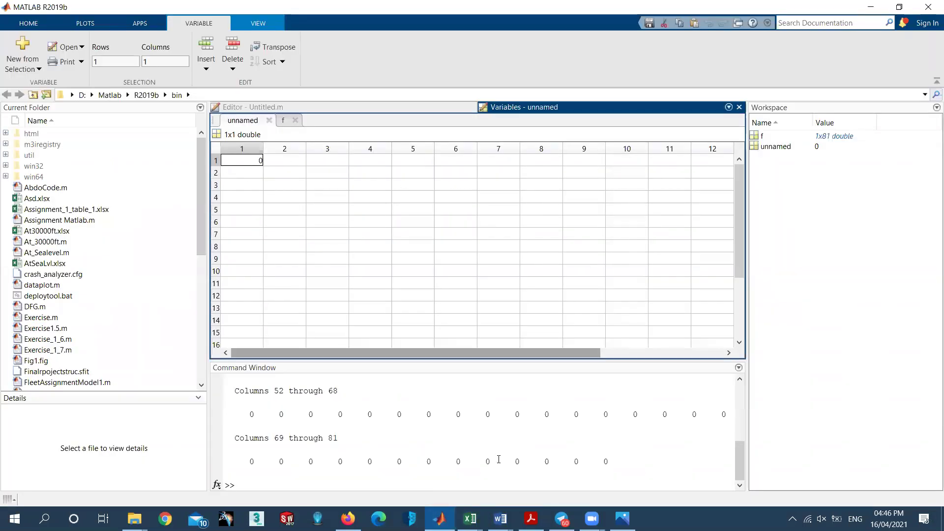
pyautogui.click(470, 518)
pyautogui.click(603, 451)
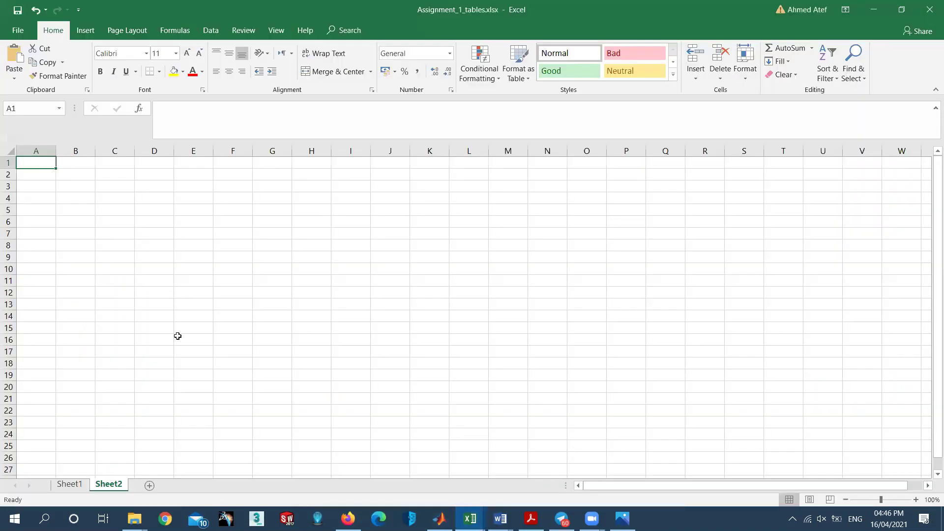
# Step: Copy the variable header row from Sheet2 of Const2.xlsx into row 1 of Sheet2 in Assignment_1_tables.xlsx
pyautogui.click(470, 518)
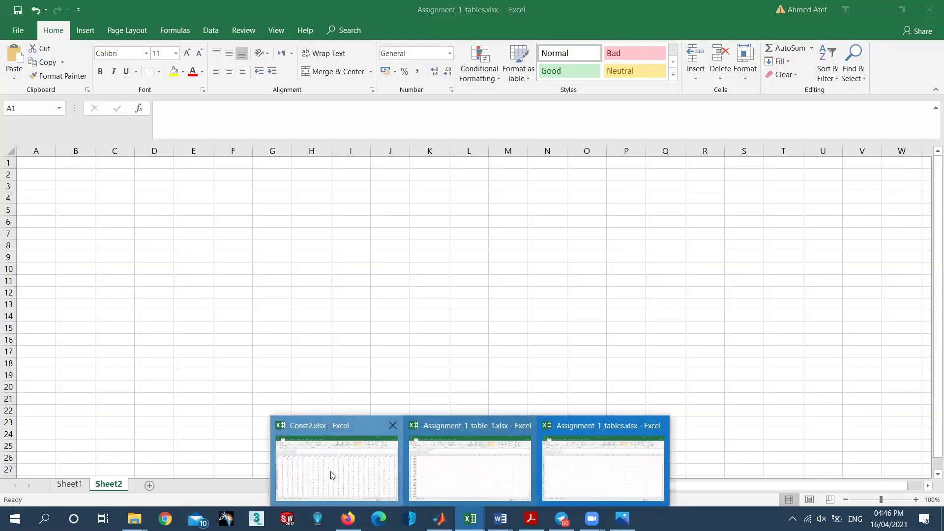
pyautogui.click(333, 473)
pyautogui.hotkey('ctrl', 'Home')
pyautogui.hotkey('shift', 'space')
pyautogui.hotkey('ctrl', 'c')
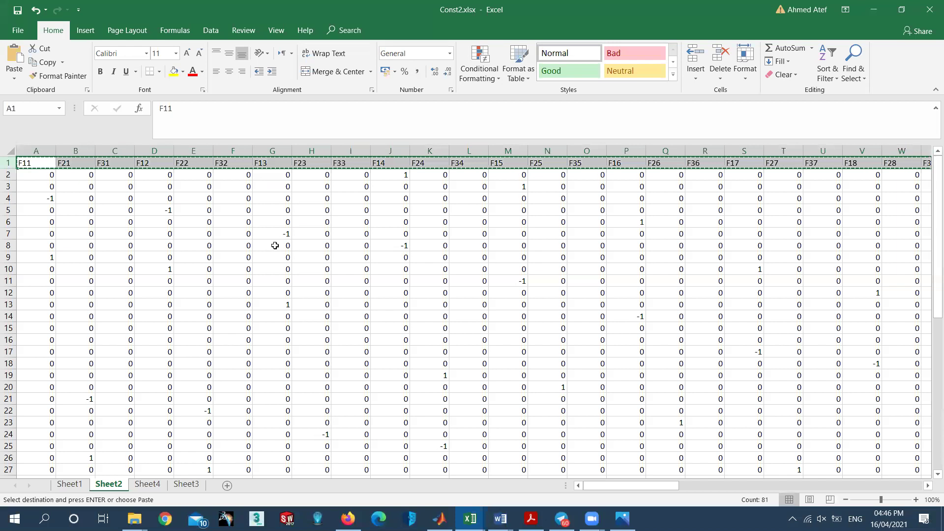
pyautogui.moveTo(470, 519)
pyautogui.click(589, 460)
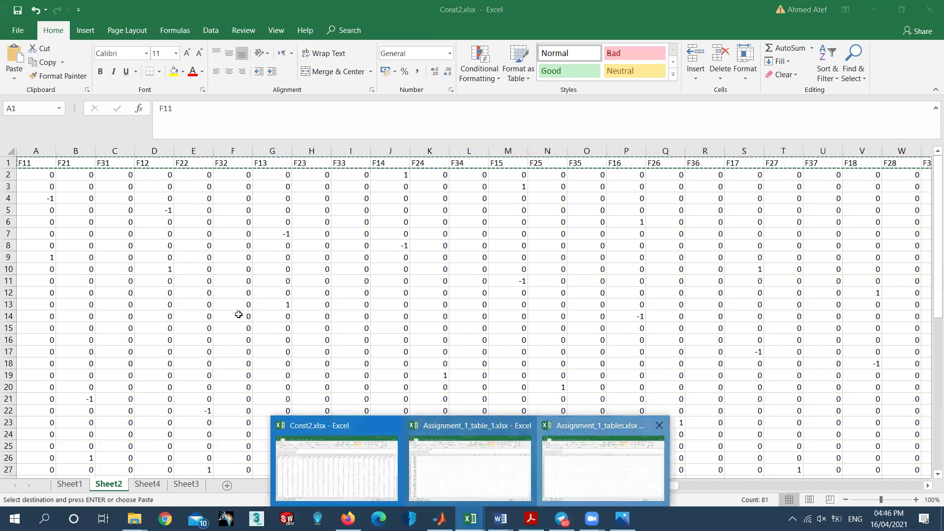
pyautogui.hotkey('ctrl', 'v')
# Step: Check the F variable headers in row 1 against the handwritten Constraint 1 equations in Photos and return to Assignment_1_tables.xlsx
pyautogui.click(117, 196)
pyautogui.click(51, 165)
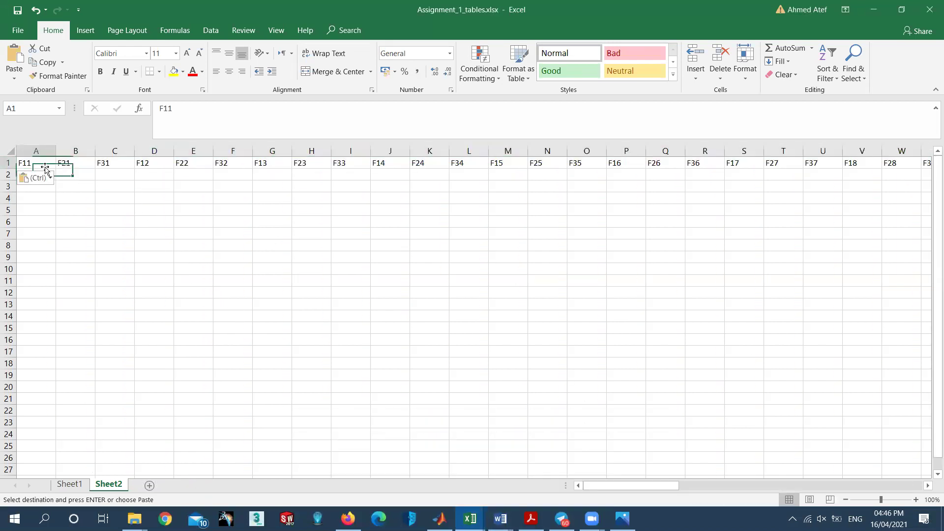
pyautogui.click(113, 163)
pyautogui.click(199, 164)
pyautogui.click(272, 175)
pyautogui.click(319, 163)
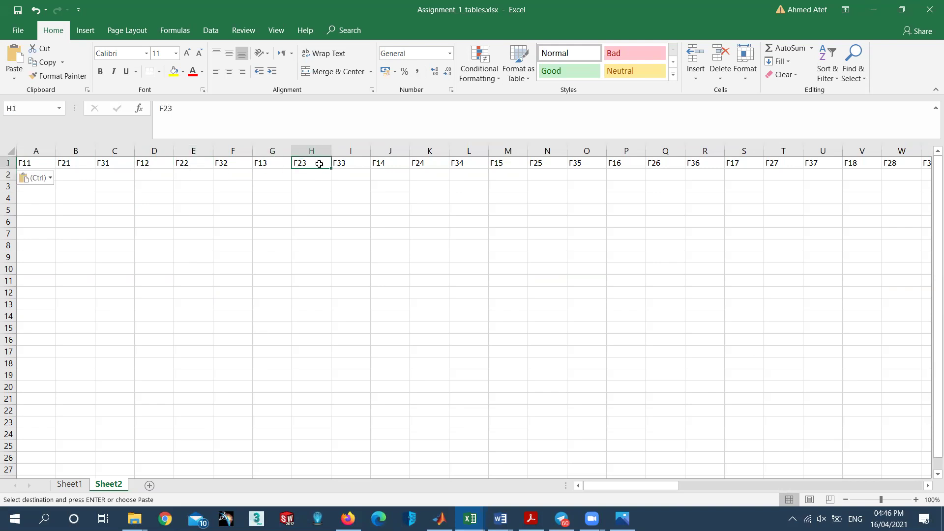
pyautogui.click(622, 518)
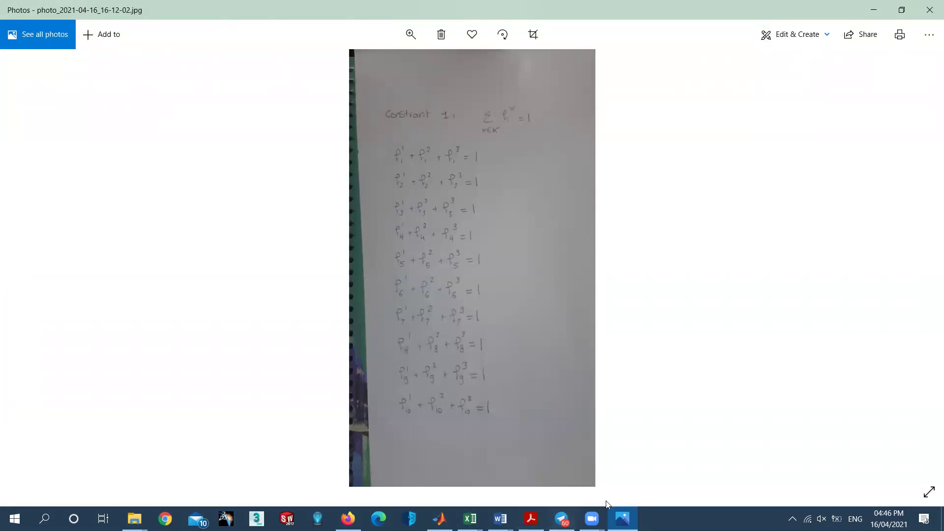
pyautogui.moveTo(470, 518)
pyautogui.click(548, 489)
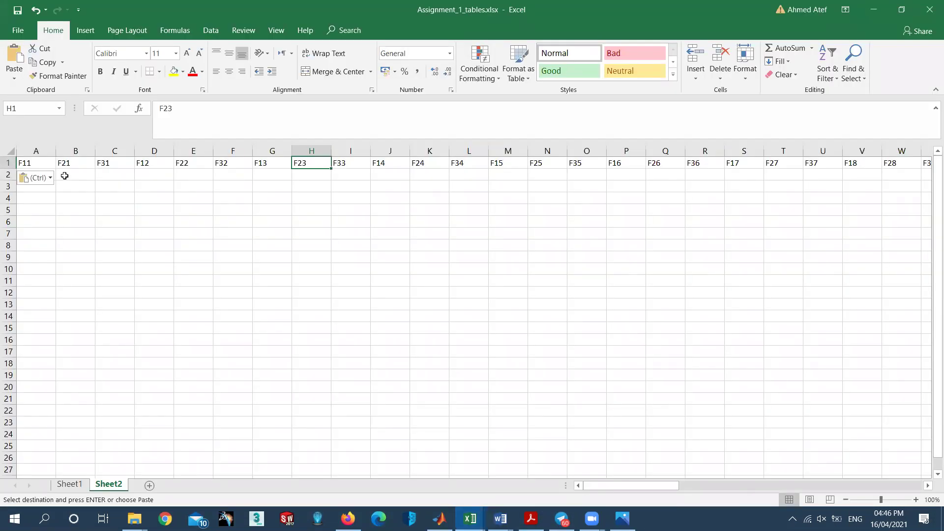
# Step: Enter a coefficient of 1 under F11, F21 and F31 in row 2 for the first Constraint 1 equation
pyautogui.click(64, 175)
pyautogui.click(47, 167)
pyautogui.press('Down')
pyautogui.write('1')
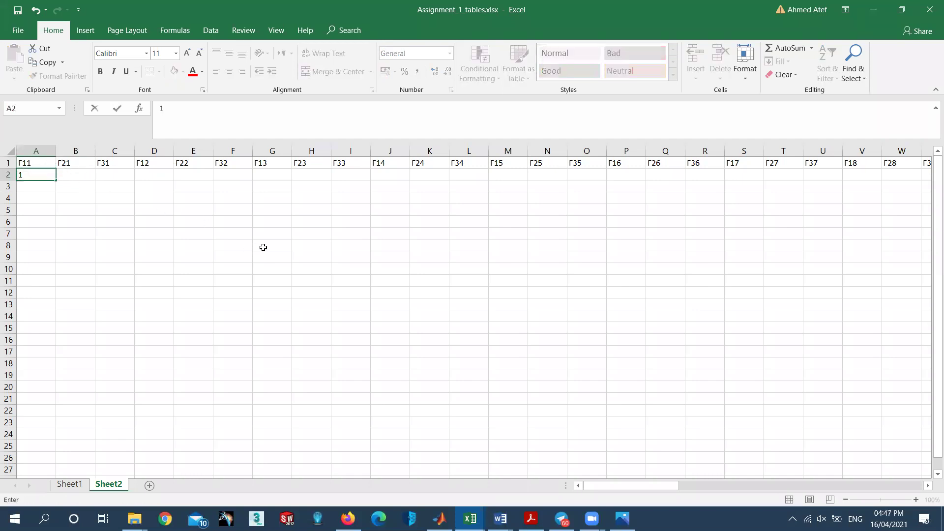
pyautogui.press('Tab')
pyautogui.write('1')
pyautogui.press('Tab')
pyautogui.write('1')
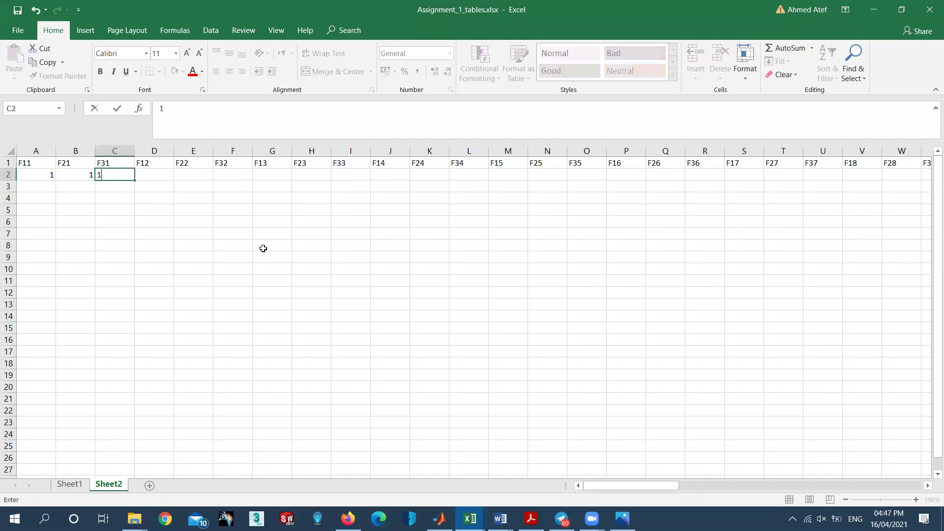
pyautogui.press('Tab')
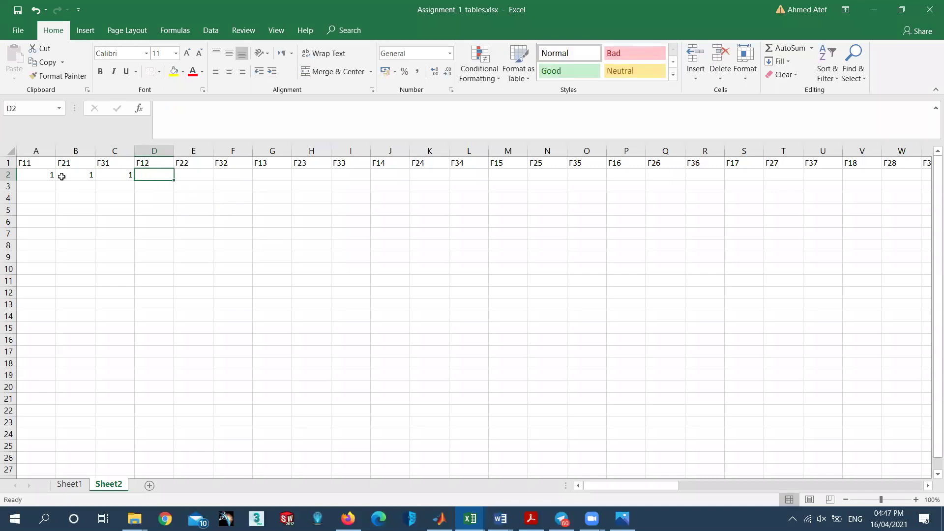
# Step: Consult the Constraint 1 page and fill the rest of row 2 with 0, from F12 through the last Y17 column
pyautogui.click(622, 518)
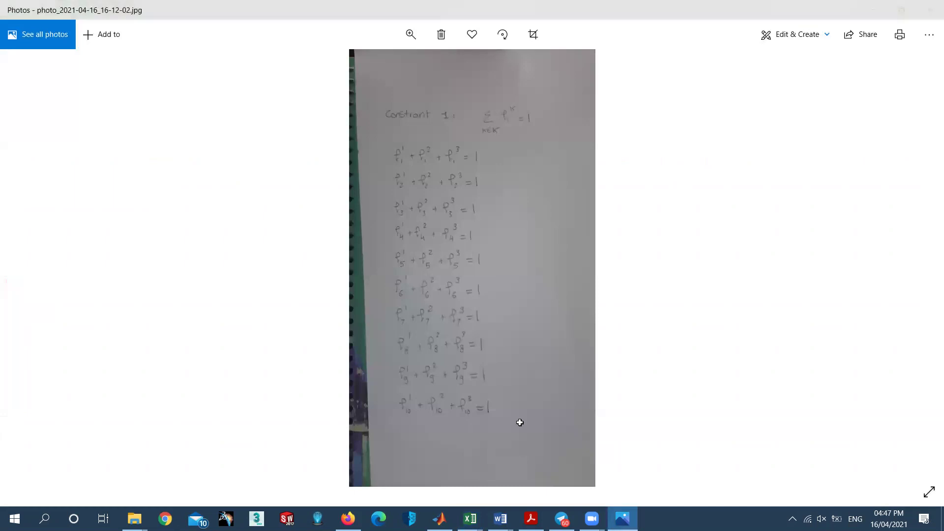
pyautogui.hotkey('alt', 'Tab')
pyautogui.moveTo(174, 180); pyautogui.dragTo(867, 169)
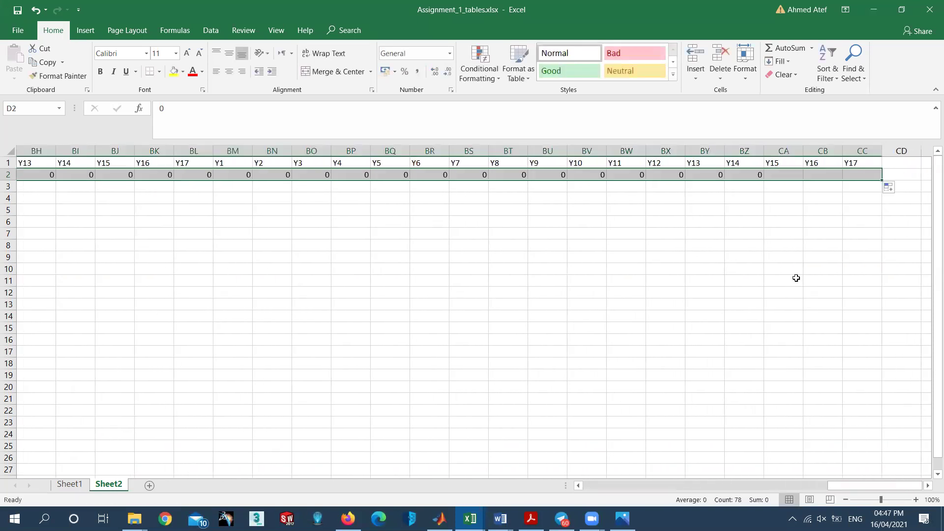
pyautogui.moveTo(848, 489); pyautogui.dragTo(340, 472)
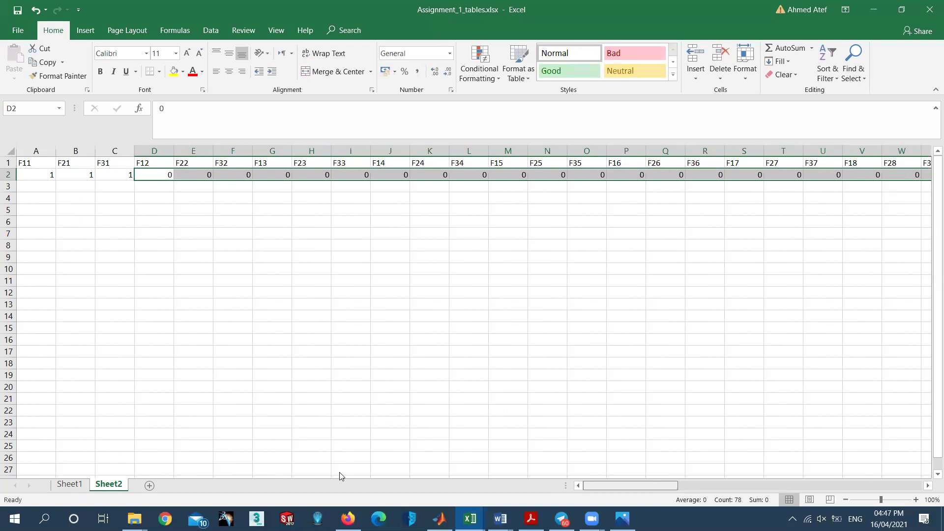
# Step: Enter a coefficient of 1 under F12, F22 and F32 in row 3 for the second Constraint 1 equation
pyautogui.click(159, 184)
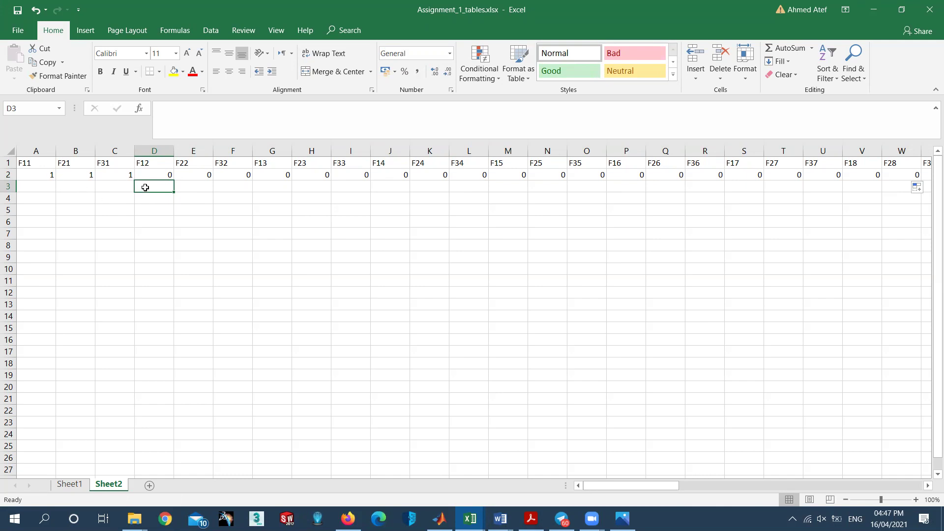
pyautogui.write('1')
pyautogui.press('Tab')
pyautogui.write('1')
pyautogui.press('Tab')
pyautogui.write('1')
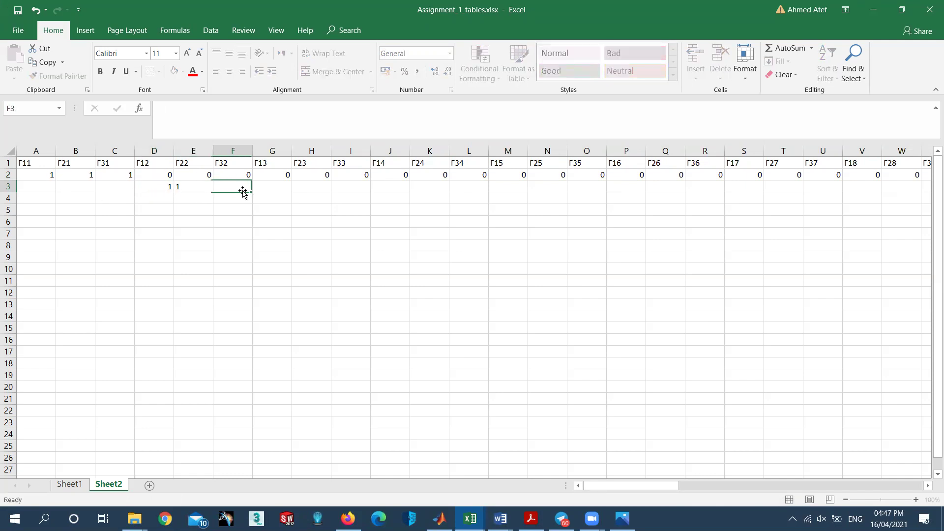
# Step: Fill the remaining cells of row 3 with 0, under F11 to F31 and from F13 through the last Y17 column
pyautogui.click(45, 191)
pyautogui.write('0')
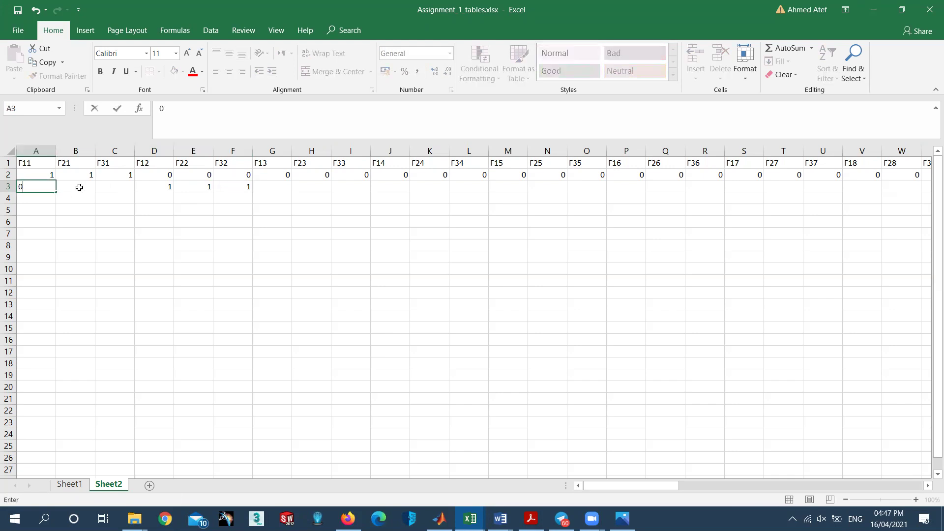
pyautogui.click(54, 189)
pyautogui.moveTo(56, 190); pyautogui.dragTo(131, 191)
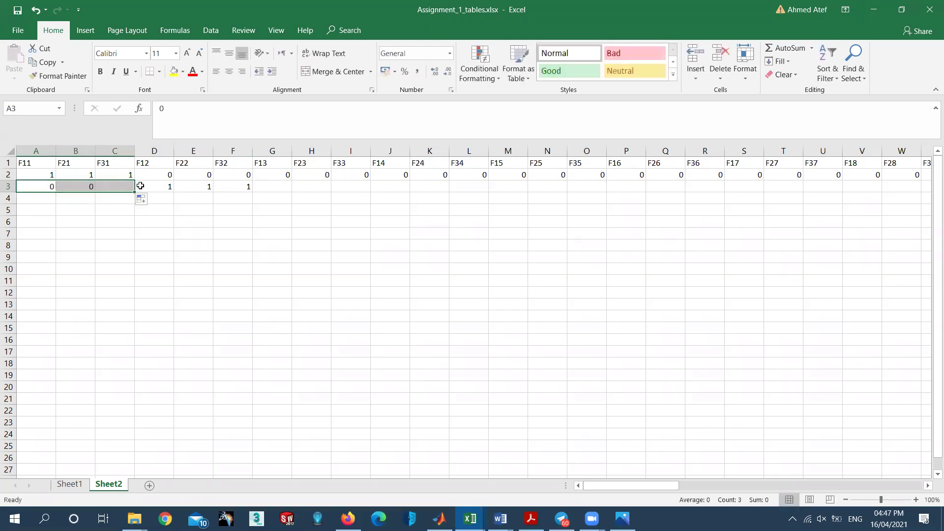
pyautogui.click(282, 188)
pyautogui.write('0')
pyautogui.moveTo(290, 192); pyautogui.dragTo(869, 182)
pyautogui.click(875, 175)
pyautogui.moveTo(835, 486); pyautogui.dragTo(326, 476)
# Step: Copy both coefficient rows, A2 through CC3, from Excel into the unnamed variable in MATLAB, starting at its first cell
pyautogui.moveTo(32, 174); pyautogui.dragTo(795, 188)
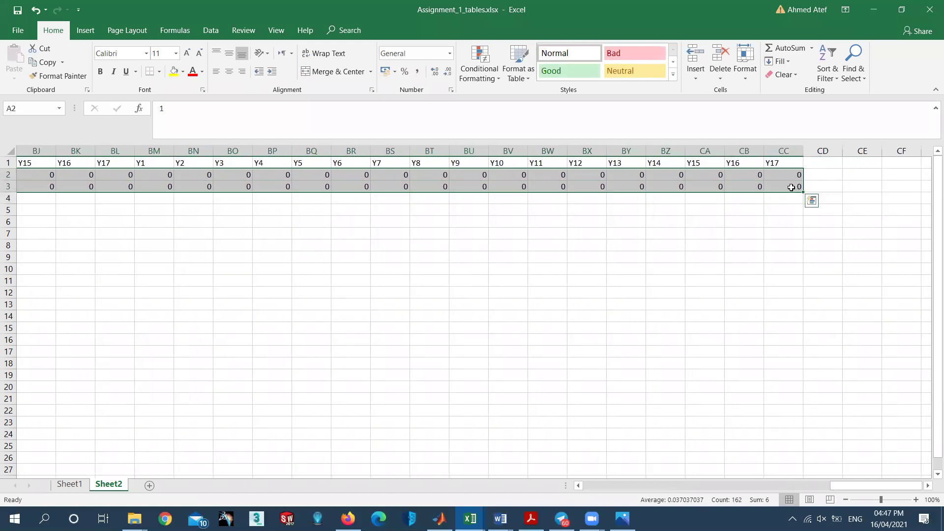
pyautogui.hotkey('ctrl', 'c')
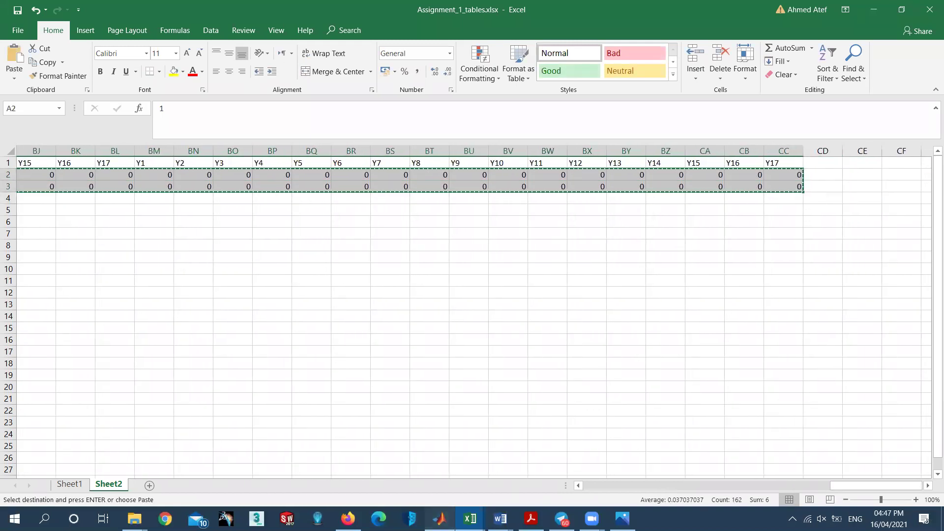
pyautogui.hotkey('alt', 'Tab')
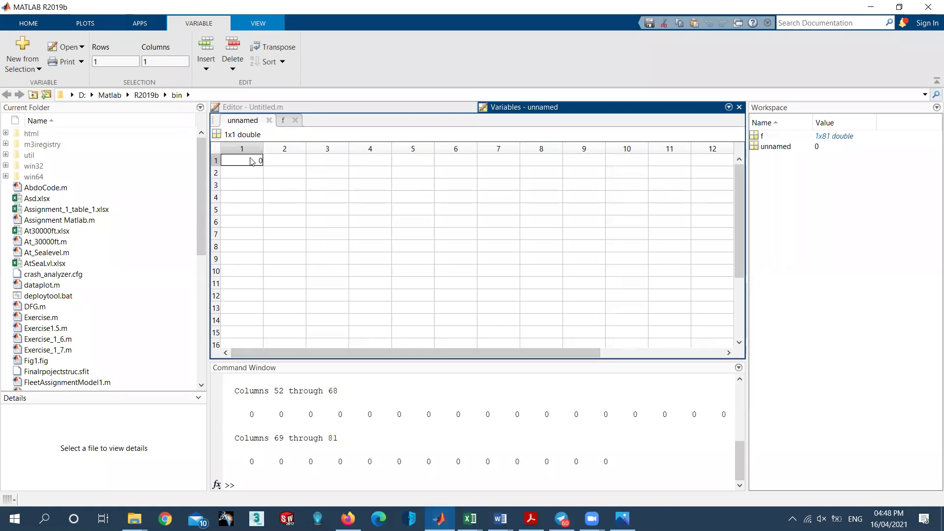
pyautogui.hotkey('ctrl', 'v')
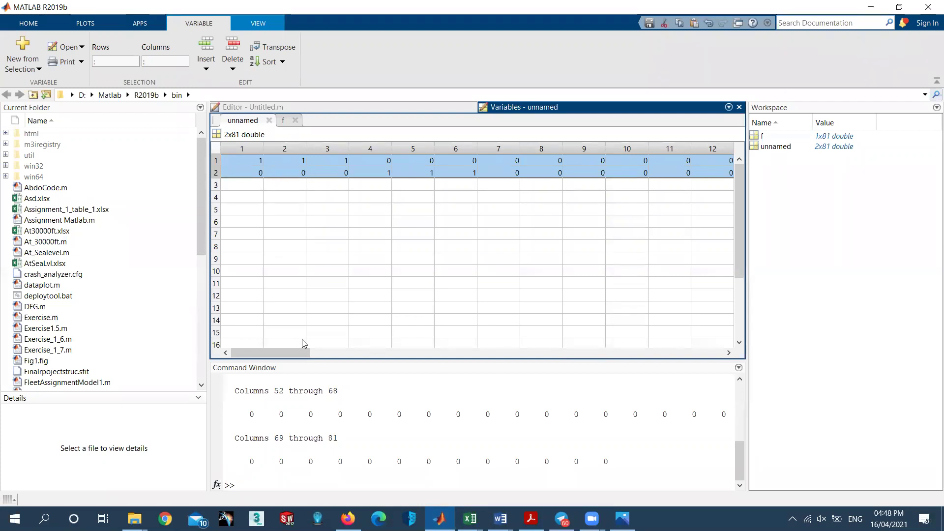
pyautogui.moveTo(246, 352); pyautogui.dragTo(285, 337)
# Step: Define A1 on line 4 of the Untitled.m script by pasting the copied coefficient matrix after "A1="
pyautogui.click(279, 107)
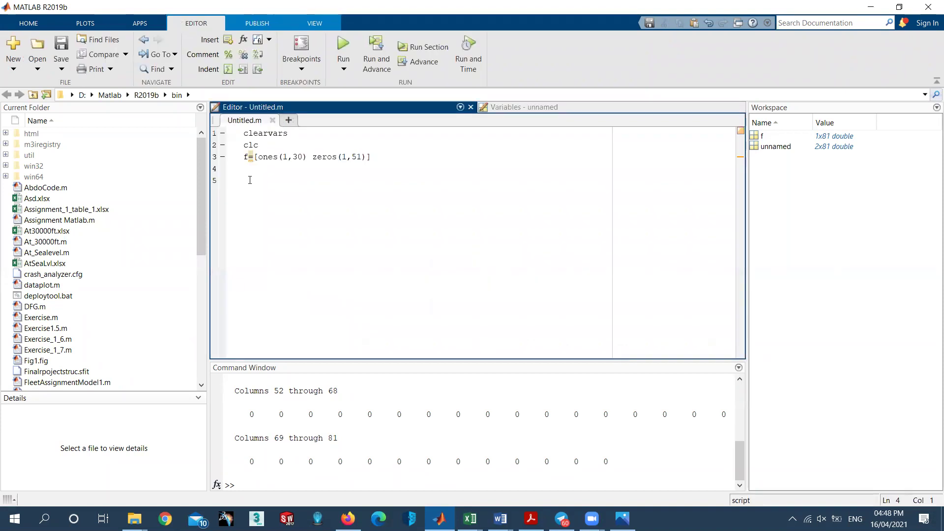
pyautogui.write('A1')
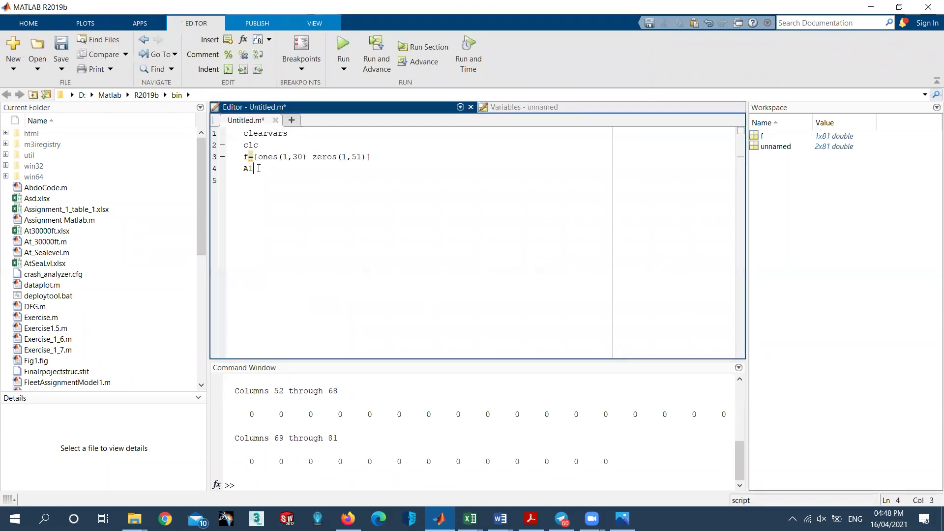
pyautogui.write('=')
pyautogui.hotkey('ctrl', 'v')
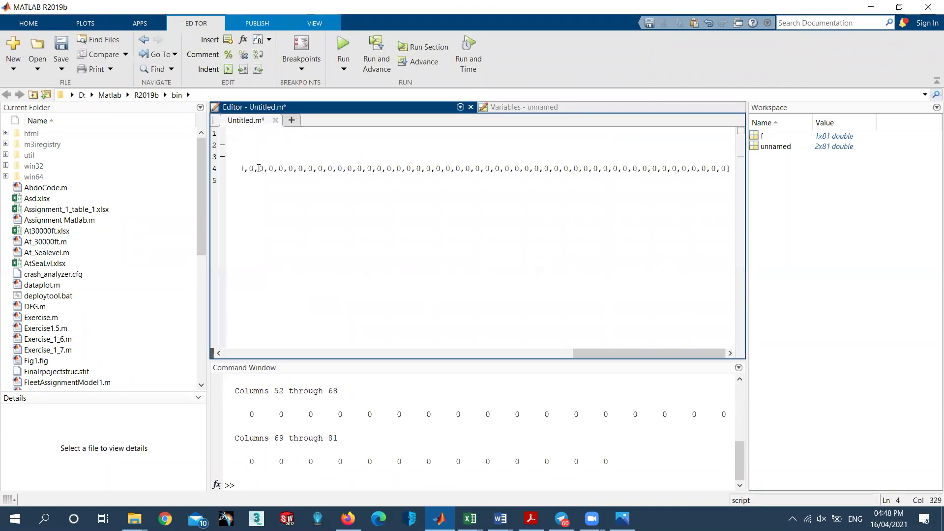
pyautogui.moveTo(615, 353); pyautogui.dragTo(266, 353)
pyautogui.click(259, 169)
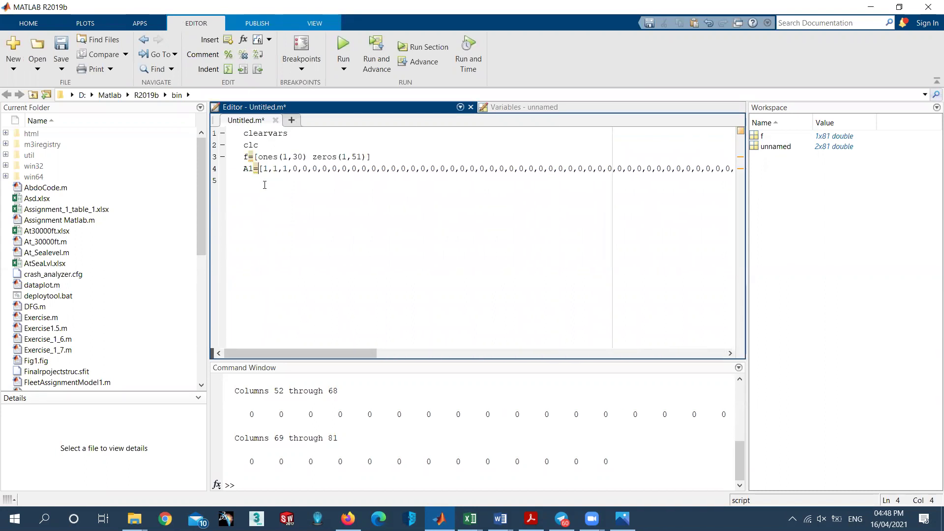
# Step: Compare the A1 line with the unnamed variable, run the script, and open A1 from the workspace to check its rows
pyautogui.click(521, 107)
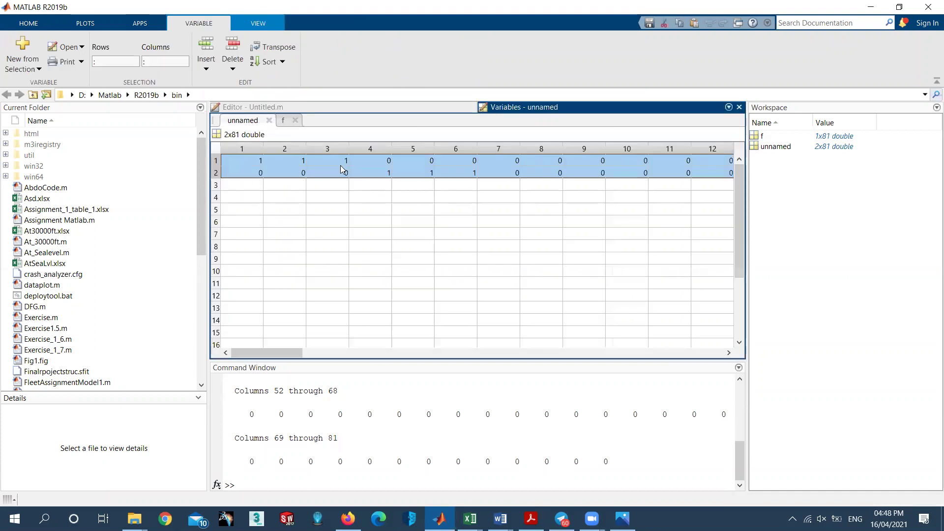
pyautogui.click(266, 106)
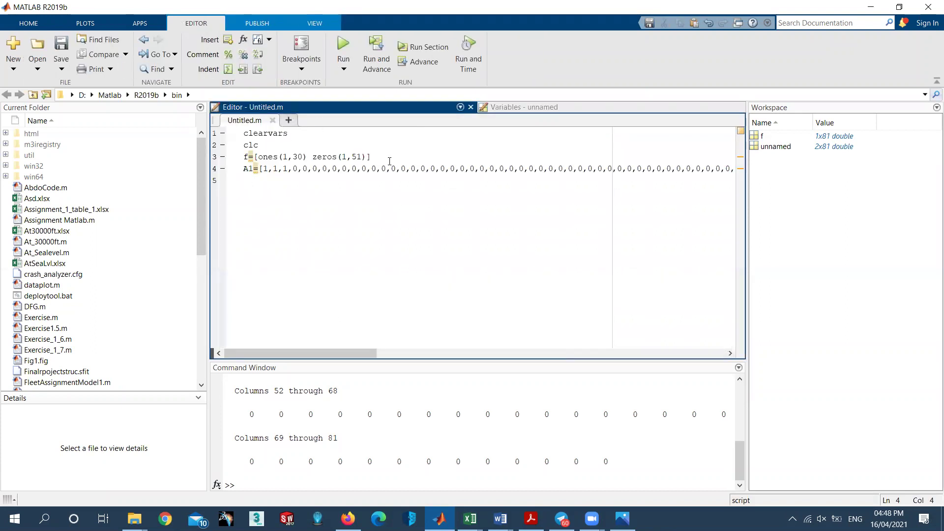
pyautogui.moveTo(358, 352)
pyautogui.mouseDown()
pyautogui.moveTo(687, 290)
pyautogui.moveTo(763, 289)
pyautogui.moveTo(364, 344)
pyautogui.mouseUp()
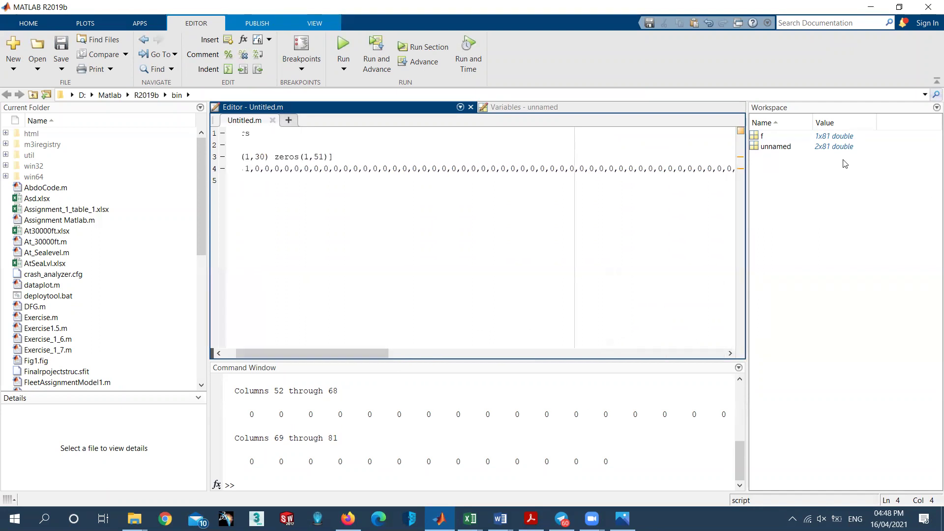
pyautogui.click(727, 182)
pyautogui.click(343, 49)
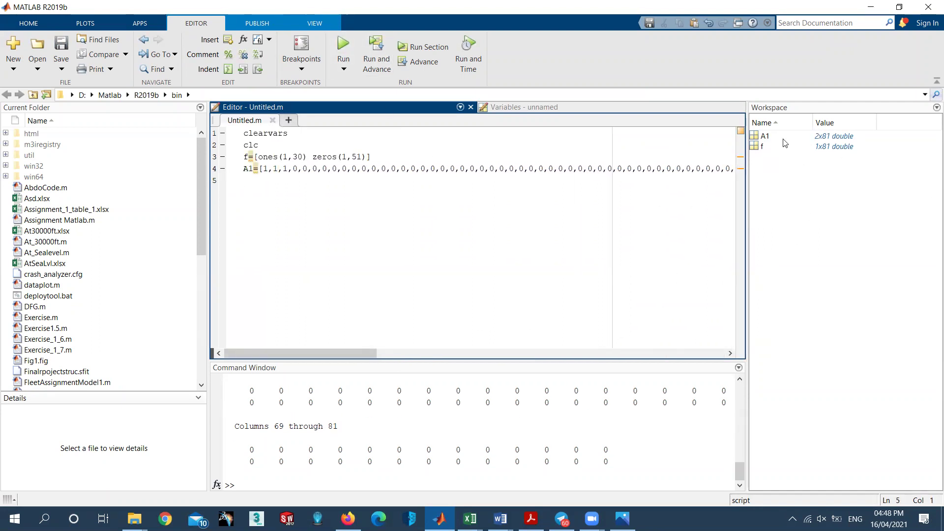
pyautogui.doubleClick(833, 136)
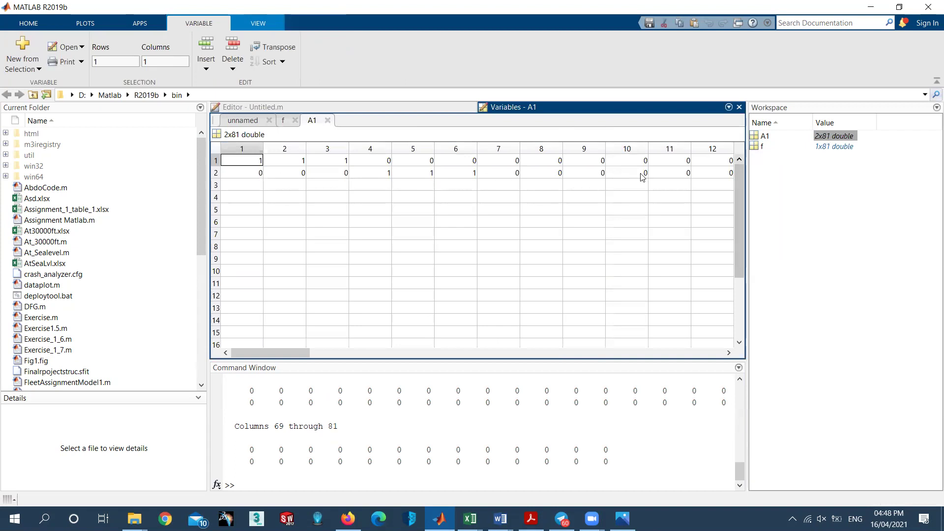
pyautogui.click(334, 107)
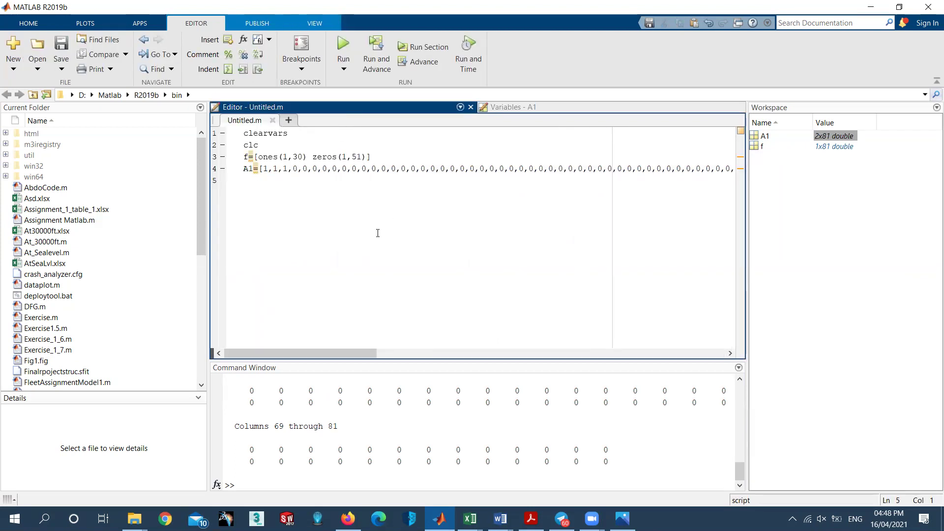
# Step: Look up the handwritten Constraint 2 node equations in Photos, then switch to the Assignment_1_tables.xlsx workbook in Excel
pyautogui.click(622, 518)
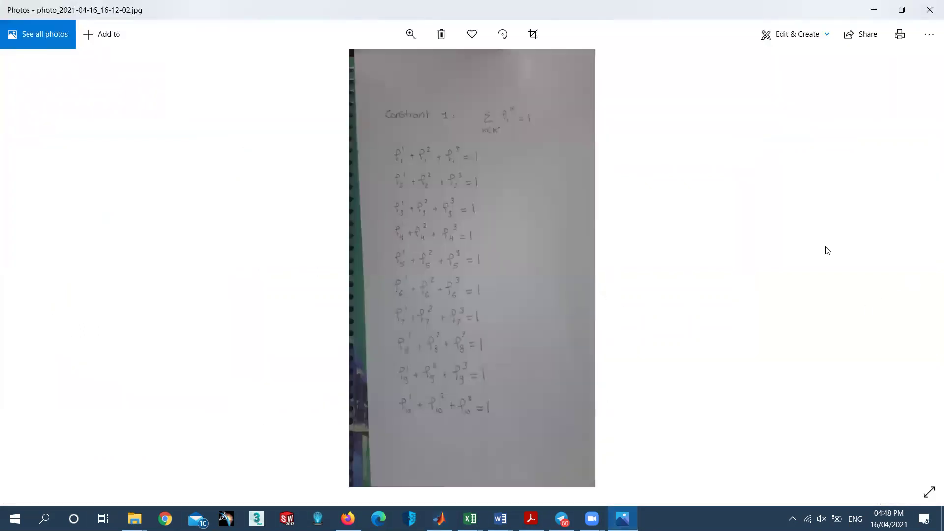
pyautogui.press('Left')
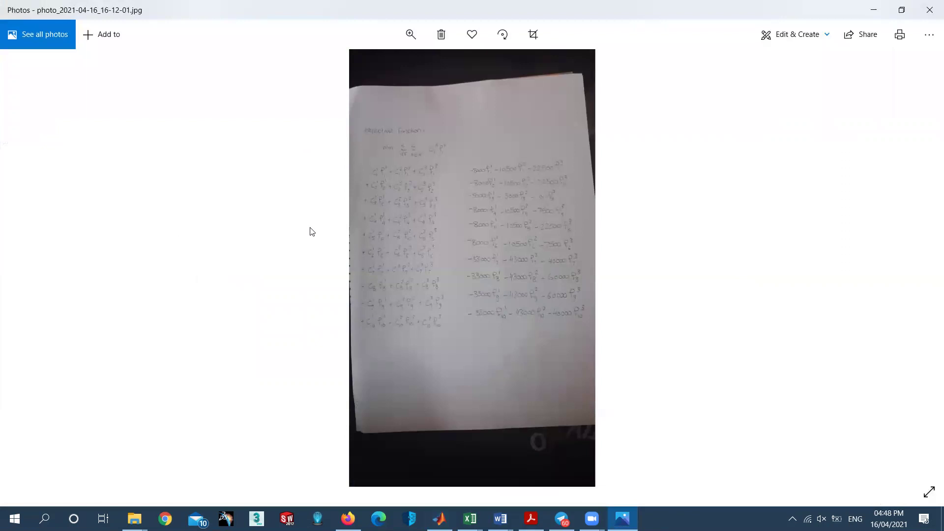
pyautogui.click(27, 250)
pyautogui.click(27, 250)
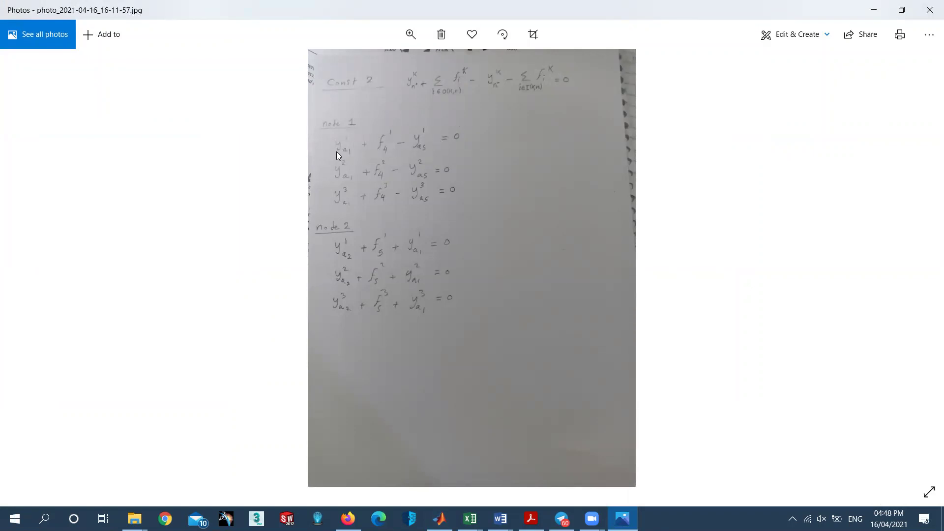
pyautogui.click(469, 518)
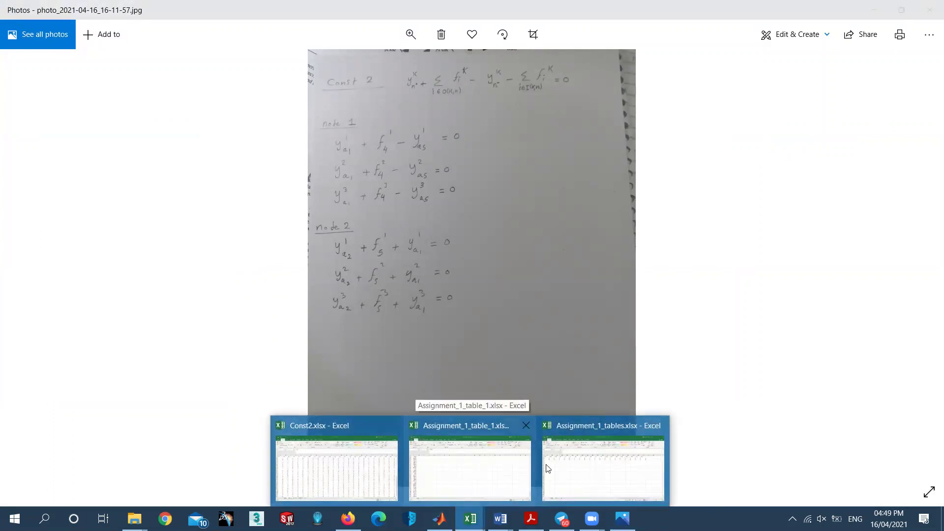
pyautogui.click(529, 467)
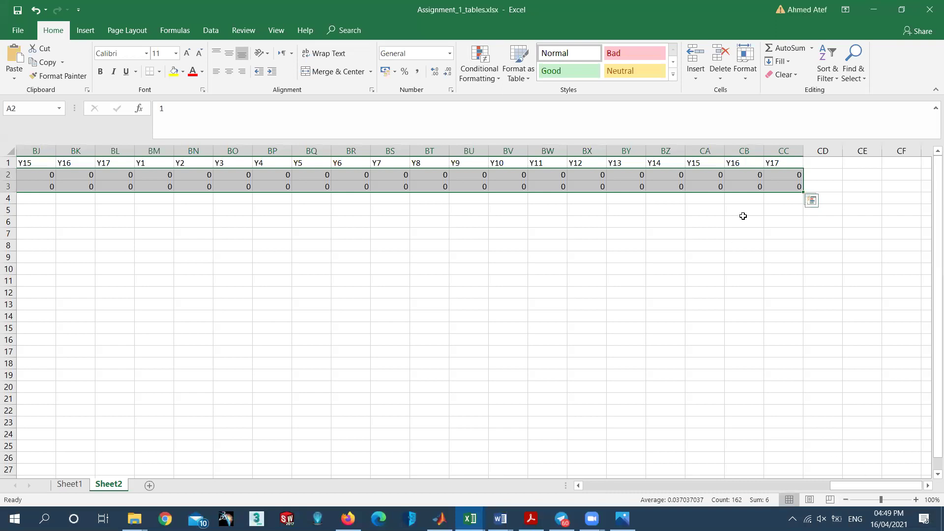
pyautogui.moveTo(627, 210); pyautogui.dragTo(552, 217)
pyautogui.click(586, 221)
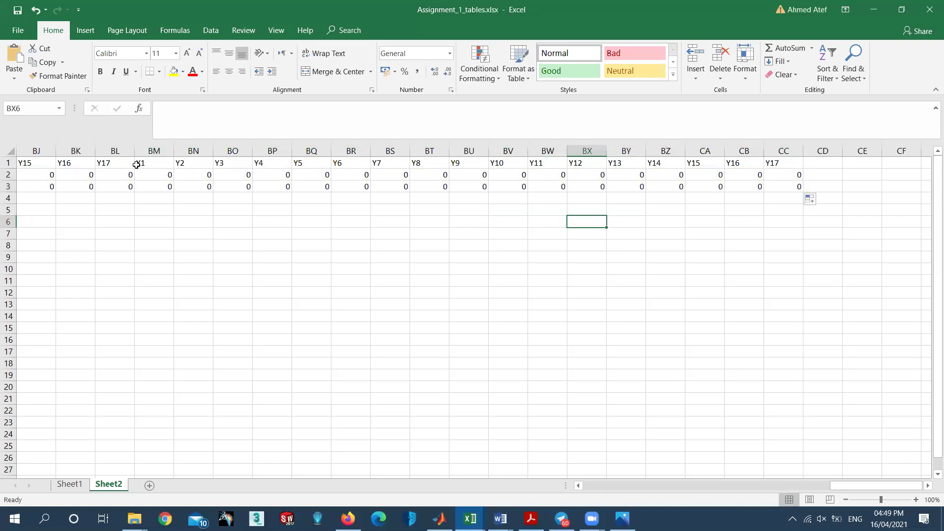
pyautogui.hscroll(-3, 779, 480)
pyautogui.hscroll(-15, 779, 477)
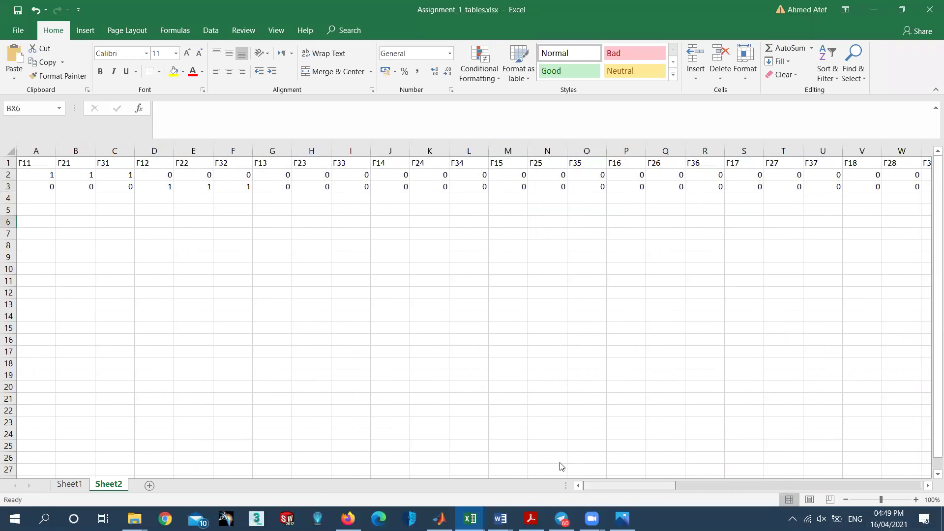
pyautogui.moveTo(673, 489); pyautogui.dragTo(729, 466)
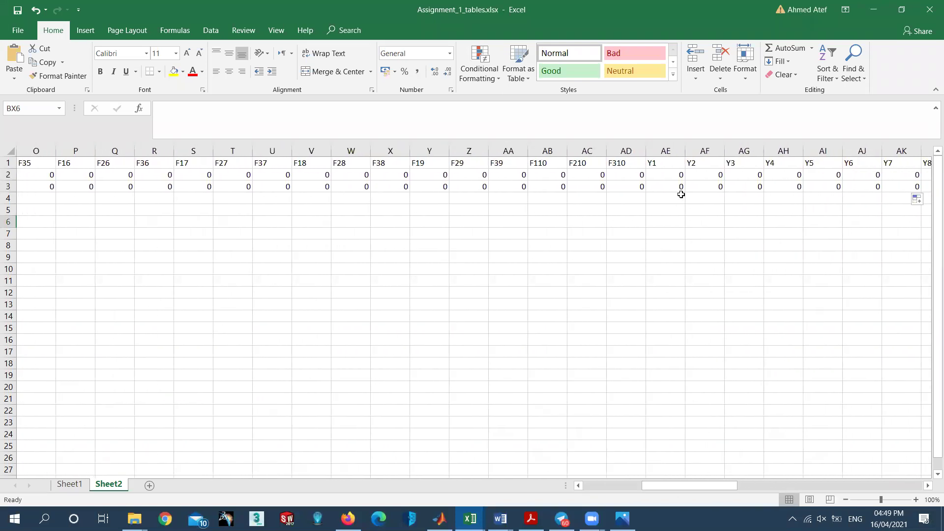
pyautogui.click(679, 196)
pyautogui.write('1')
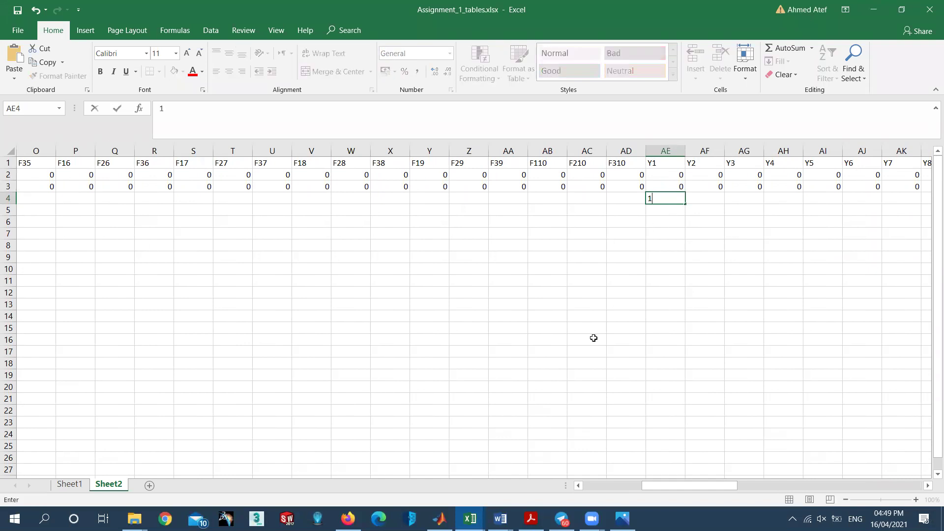
pyautogui.press('Escape')
pyautogui.click(531, 238)
# Step: Undo the Constraint 1 coefficient entries in rows 2 and 3 until only the variable headers in row 1 remain
pyautogui.hotkey('ctrl', 'z')
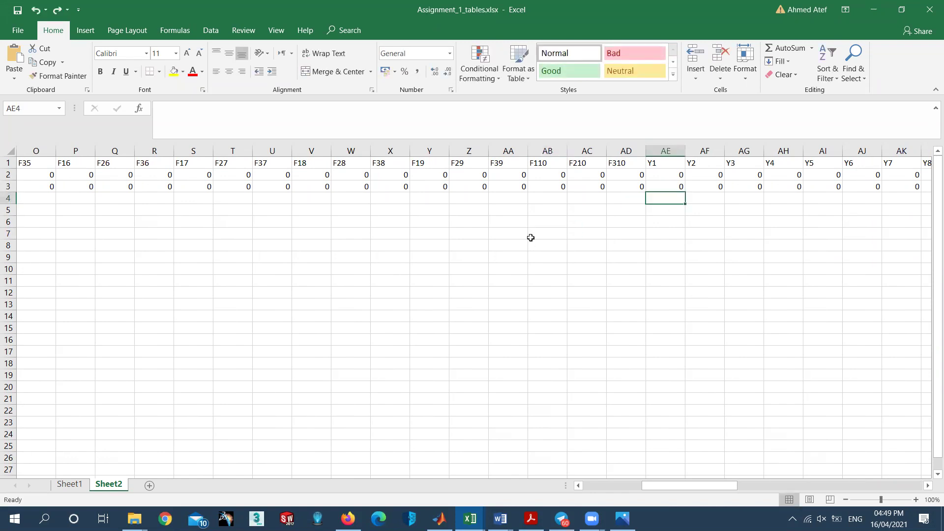
pyautogui.hotkey('ctrl', 'z')
pyautogui.hotkey('ctrl', 'z')
pyautogui.hotkey('ctrl', 'z')
pyautogui.hotkey('ctrl', 'z')
pyautogui.hotkey('ctrl', 'z')
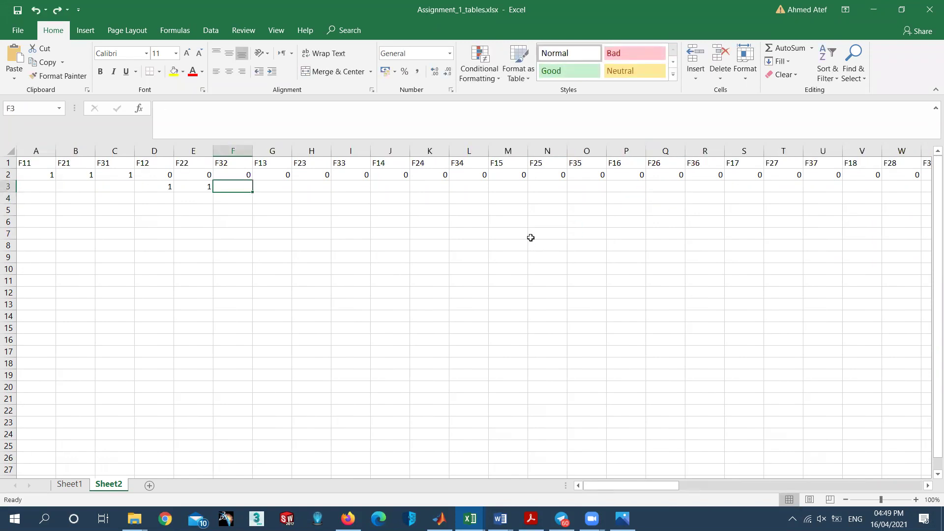
pyautogui.hotkey('ctrl', 'z')
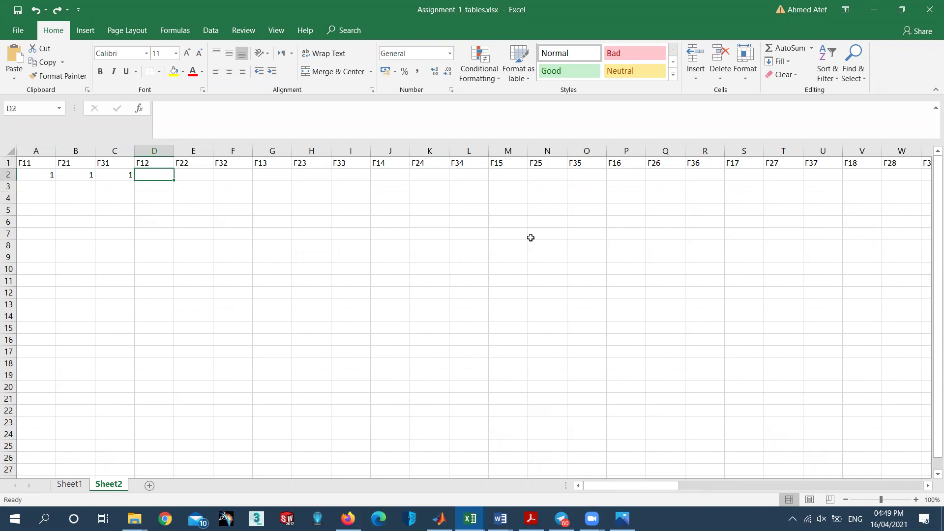
pyautogui.hotkey('ctrl', 'z')
pyautogui.hotkey('ctrl', 'z')
pyautogui.hotkey('ctrl', 'z')
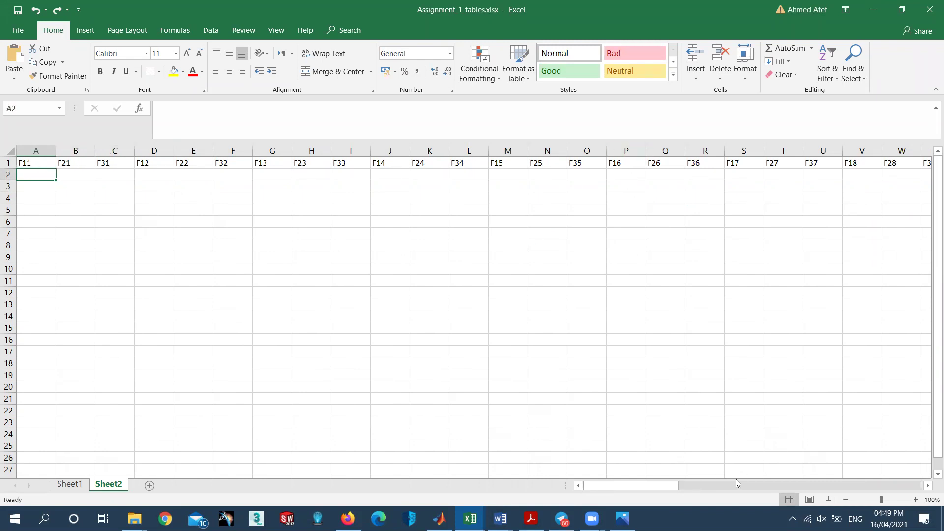
# Step: Following the first node 1 equation in the photo, enter 1 under the first Y1 (AE2) and -1 under Y6 (AJ2)
pyautogui.hscroll(5, 674, 487)
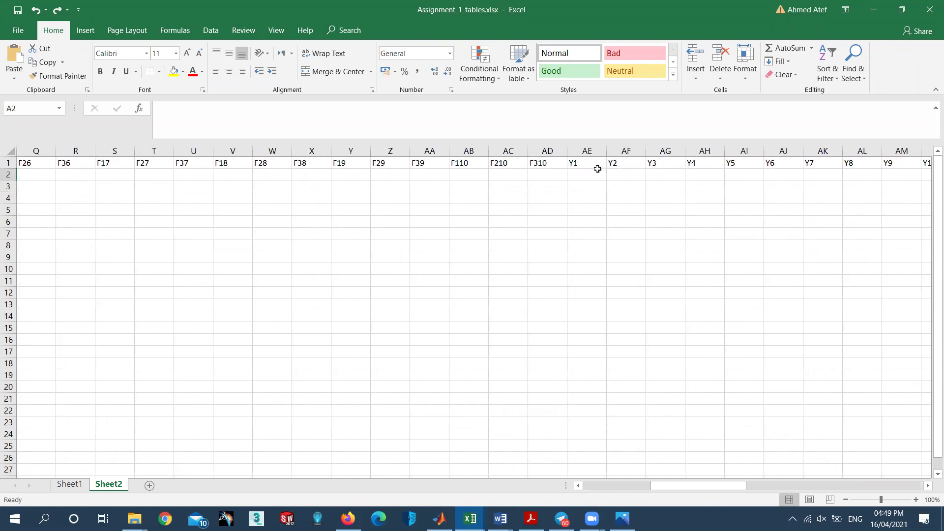
pyautogui.click(597, 168)
pyautogui.write('1')
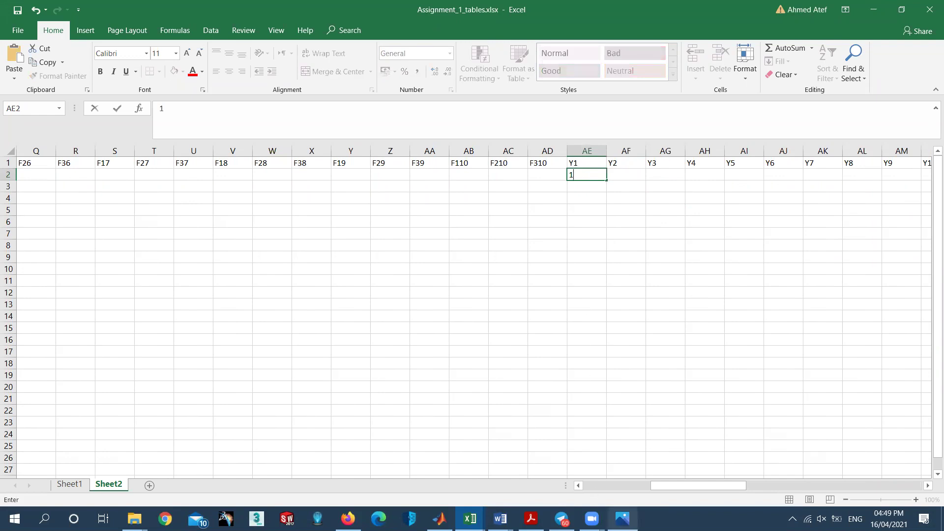
pyautogui.click(621, 519)
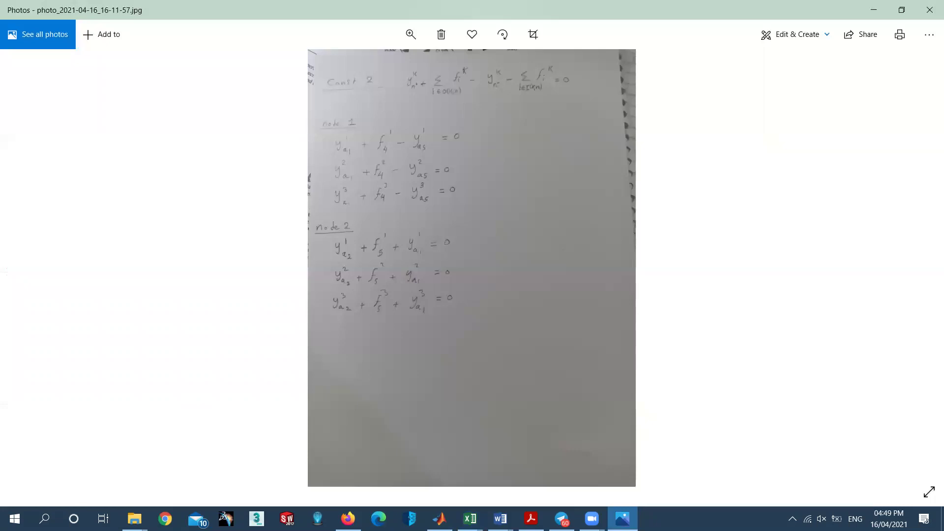
pyautogui.hotkey('alt', 'Tab')
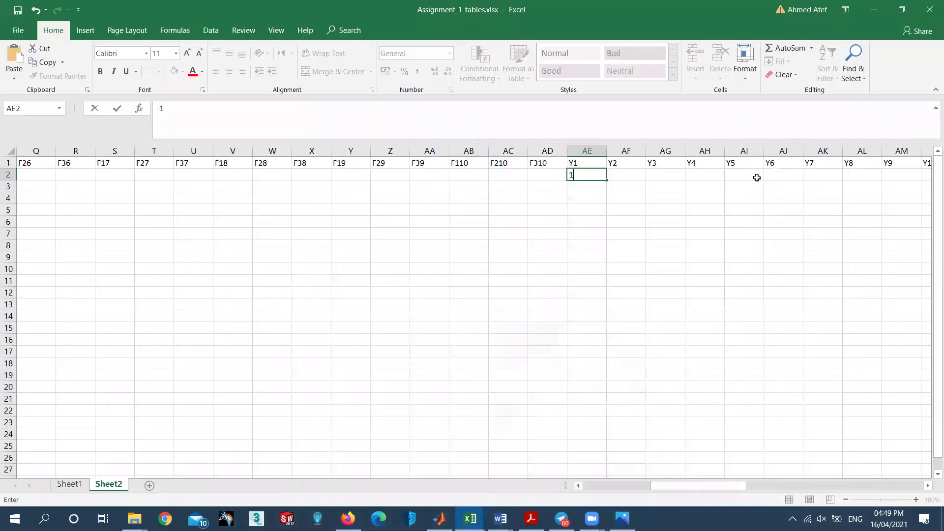
pyautogui.click(777, 174)
pyautogui.write('-1')
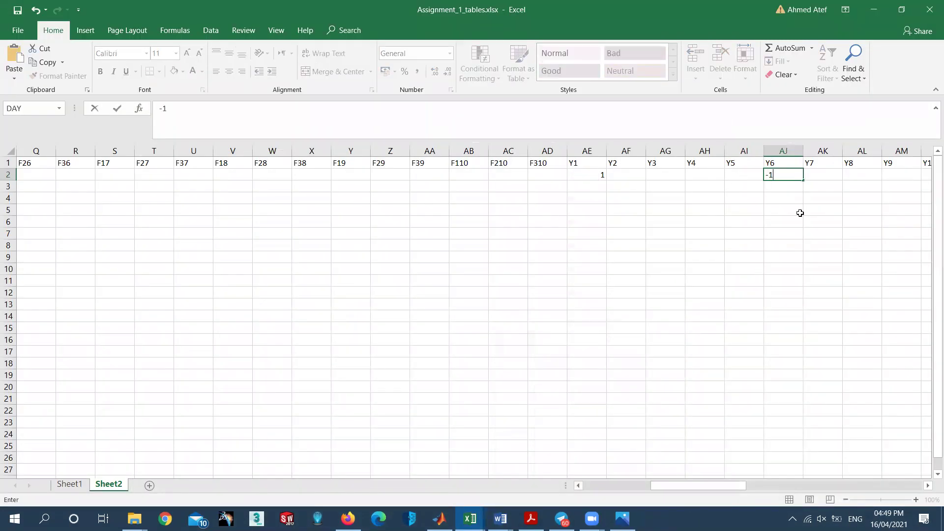
# Step: Check the flight term of the first node 1 equation in the photo and enter 1 under F14 in row 2
pyautogui.click(622, 519)
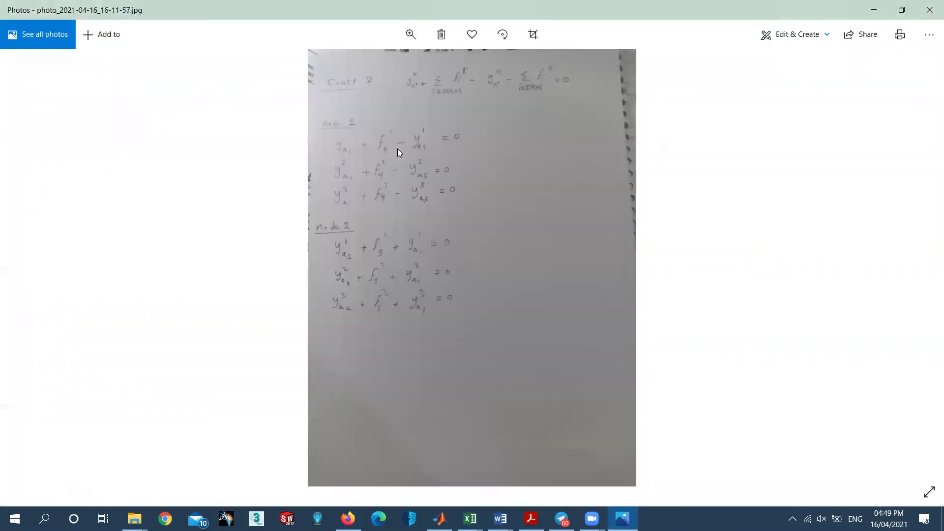
pyautogui.click(623, 518)
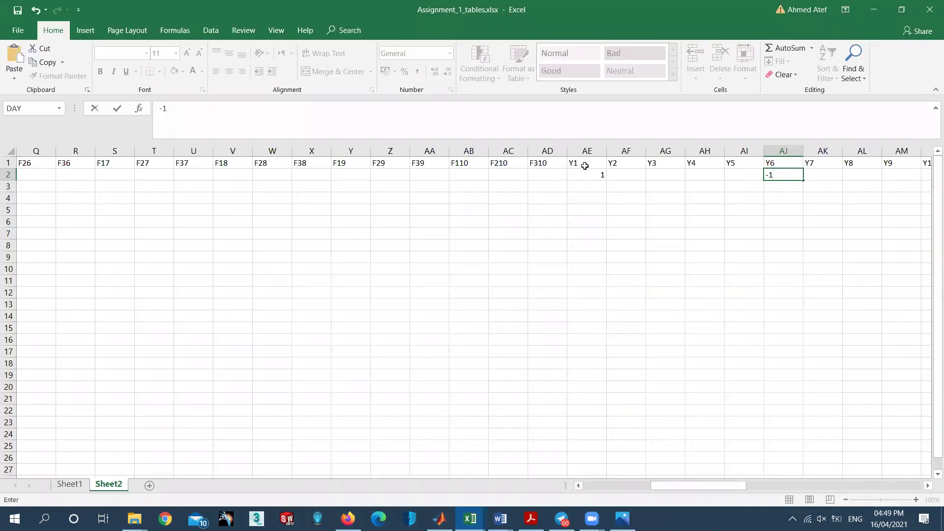
pyautogui.moveTo(687, 486); pyautogui.dragTo(539, 484)
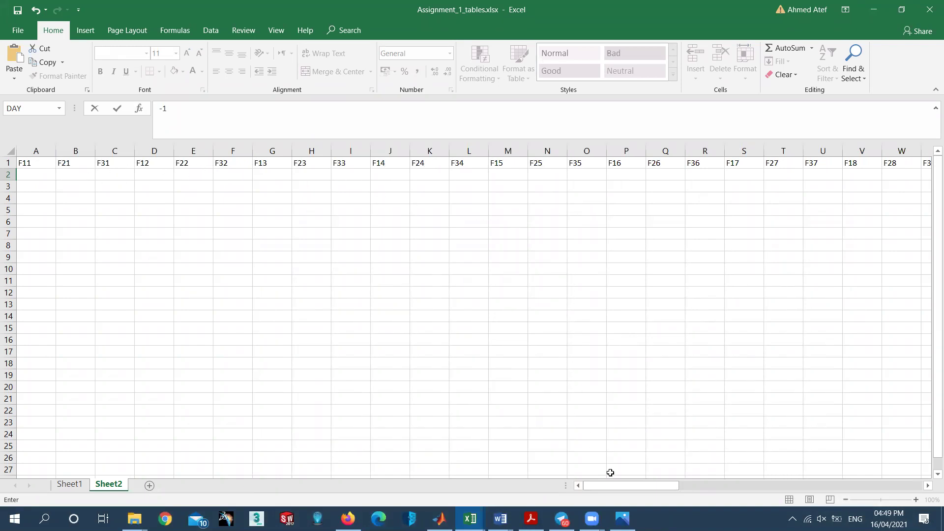
pyautogui.moveTo(619, 487); pyautogui.dragTo(597, 491)
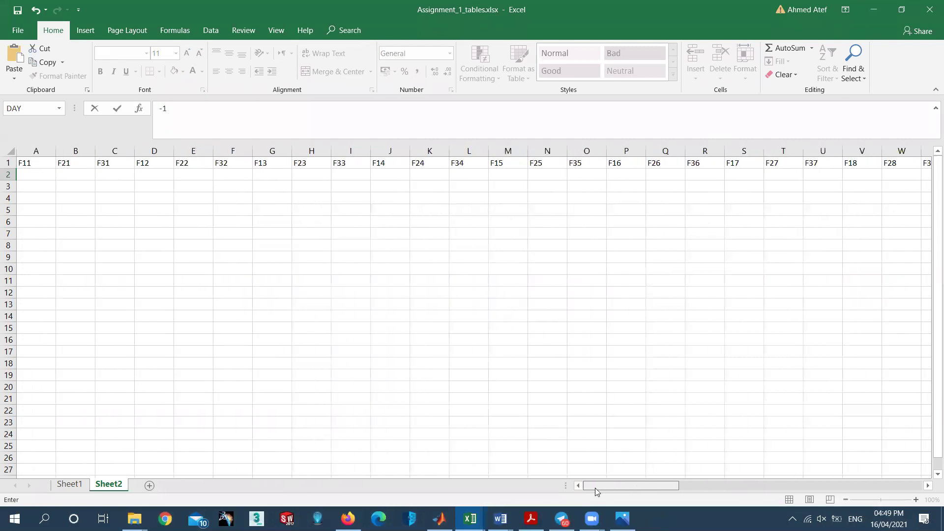
pyautogui.click(396, 175)
pyautogui.write('1')
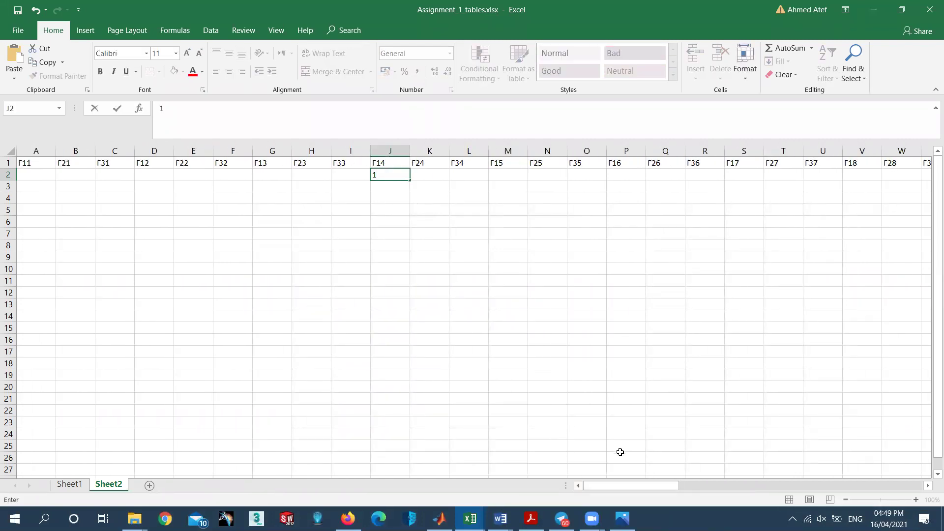
# Step: Fill row 2 with 0 from F11 through F33
pyautogui.click(46, 175)
pyautogui.write('0')
pyautogui.press('Tab')
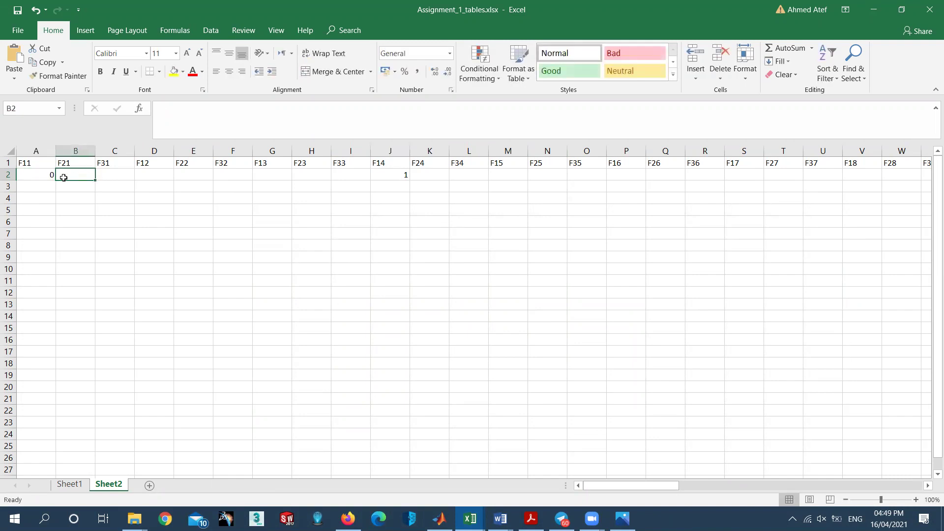
pyautogui.click(43, 176)
pyautogui.moveTo(56, 181); pyautogui.dragTo(374, 180)
# Step: Fill row 2 with 0 from F24 through F310 and from the first Y2 through Y5
pyautogui.click(435, 175)
pyautogui.write('0')
pyautogui.moveTo(449, 181); pyautogui.dragTo(648, 178)
pyautogui.click(704, 175)
pyautogui.write('0')
pyautogui.moveTo(724, 180); pyautogui.dragTo(835, 178)
# Step: Fill the rest of row 2 with 0, from the first Y7 (AK2) through the last Y17 (CC2)
pyautogui.click(896, 174)
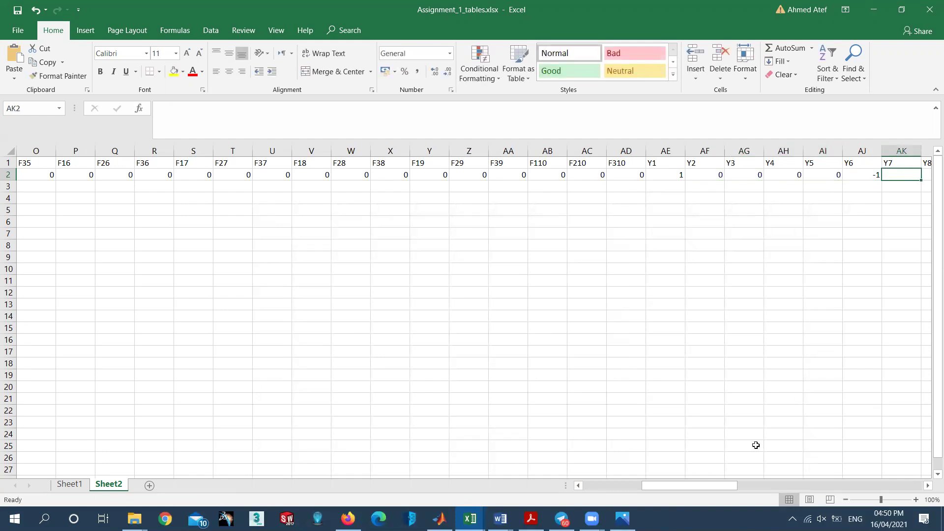
pyautogui.moveTo(696, 485); pyautogui.dragTo(768, 485)
pyautogui.write('0')
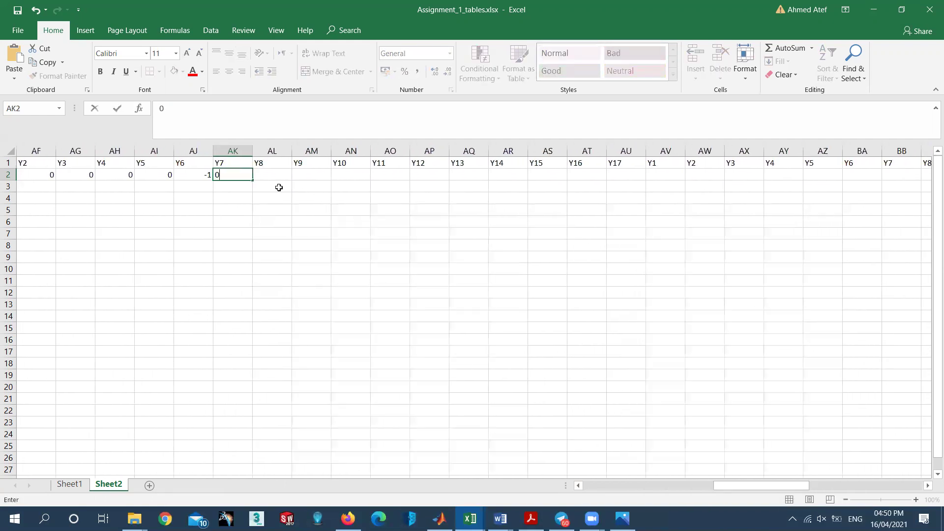
pyautogui.moveTo(255, 179); pyautogui.dragTo(854, 172)
pyautogui.click(858, 172)
pyautogui.write('0')
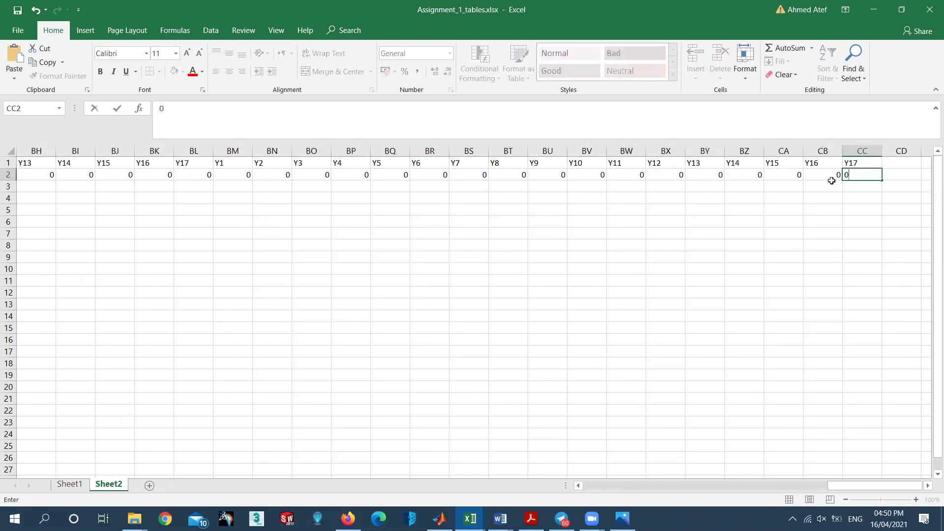
pyautogui.click(828, 183)
pyautogui.click(855, 189)
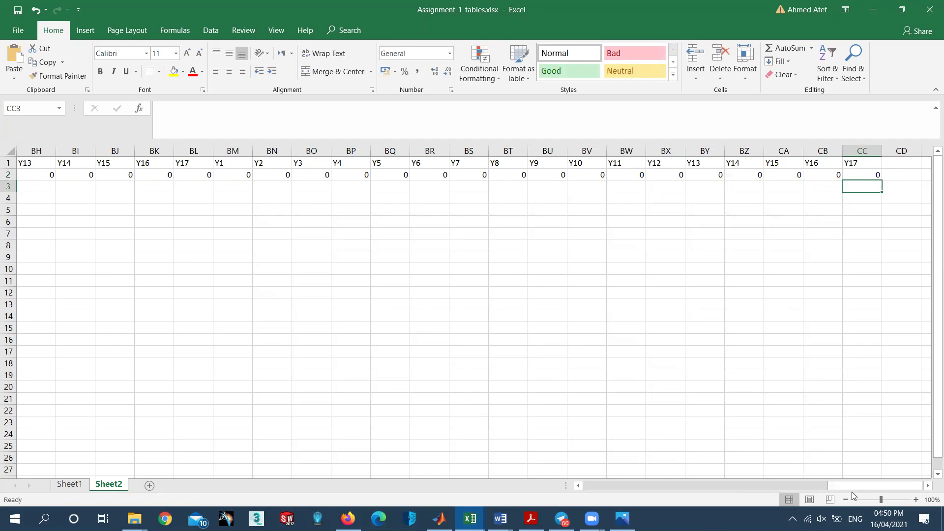
# Step: Review the Constraint 2 coefficients in row 2 against the F and Y variable headers across the sheet
pyautogui.moveTo(850, 487); pyautogui.dragTo(609, 484)
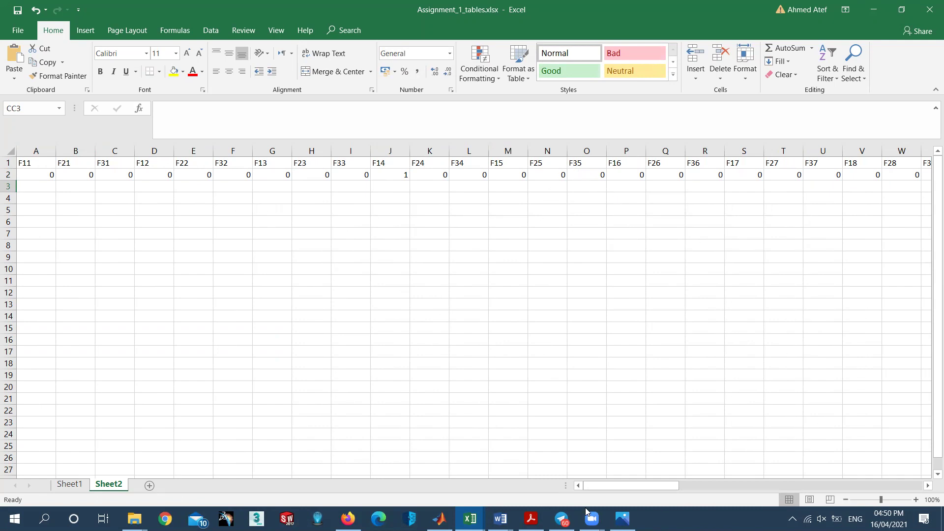
pyautogui.click(470, 518)
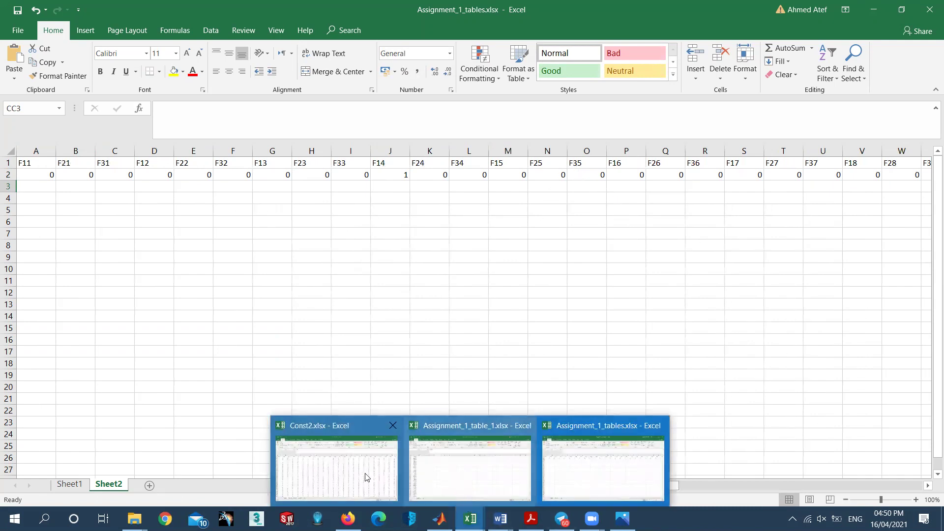
pyautogui.click(530, 186)
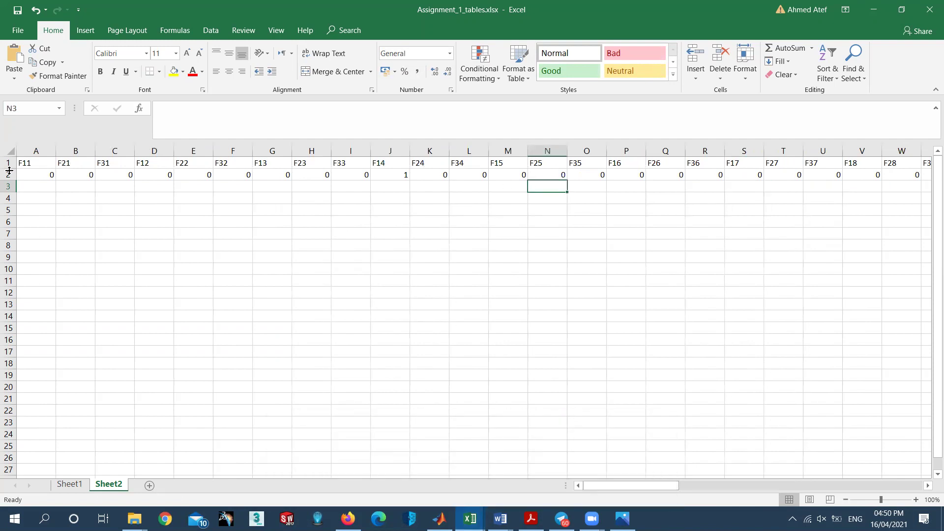
pyautogui.click(36, 164)
pyautogui.click(120, 164)
pyautogui.moveTo(661, 486); pyautogui.dragTo(625, 485)
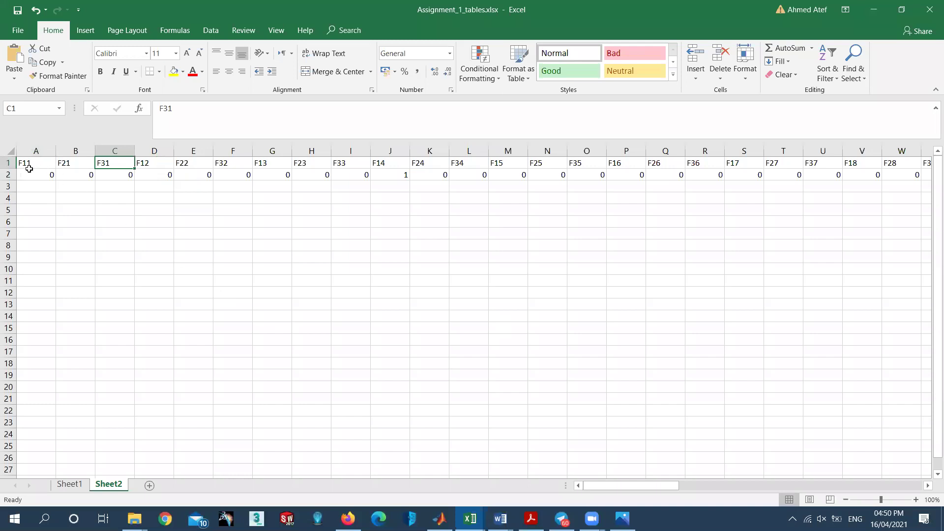
pyautogui.moveTo(639, 484); pyautogui.dragTo(716, 471)
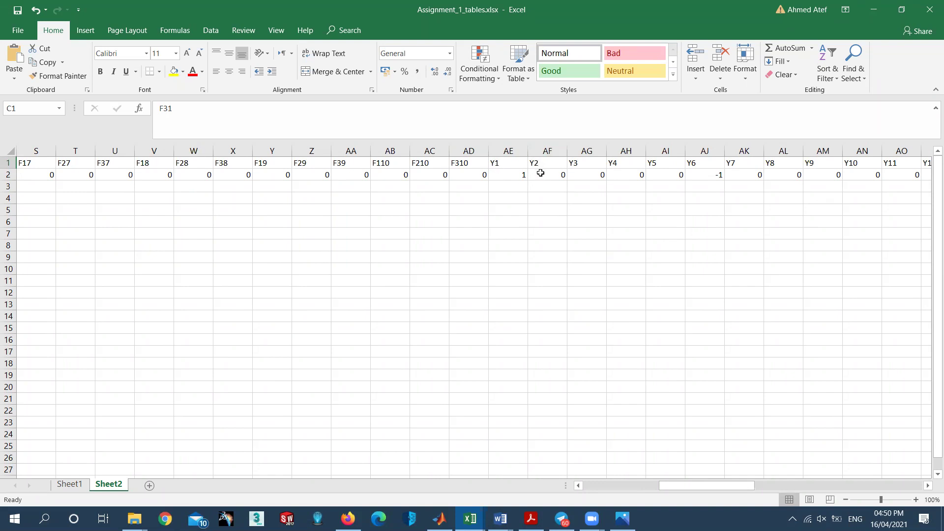
pyautogui.moveTo(707, 485); pyautogui.dragTo(485, 481)
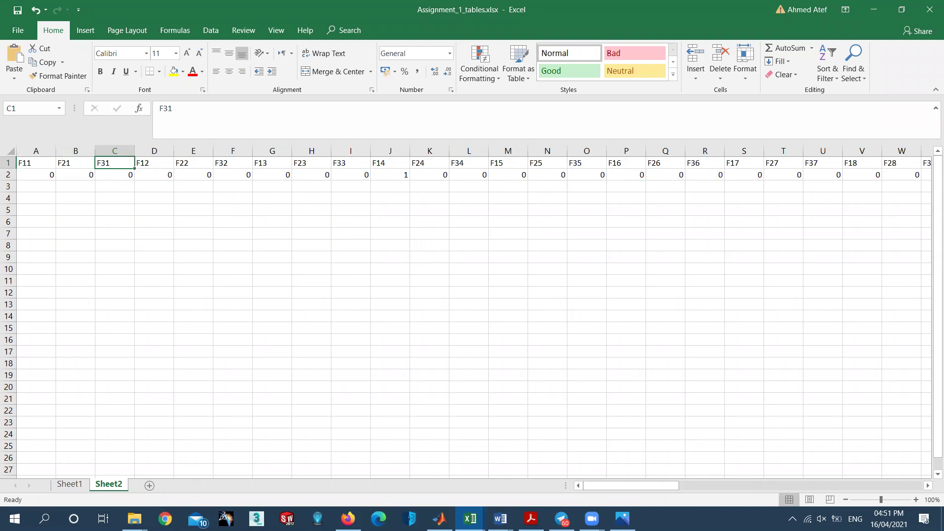
pyautogui.moveTo(635, 490); pyautogui.dragTo(755, 464)
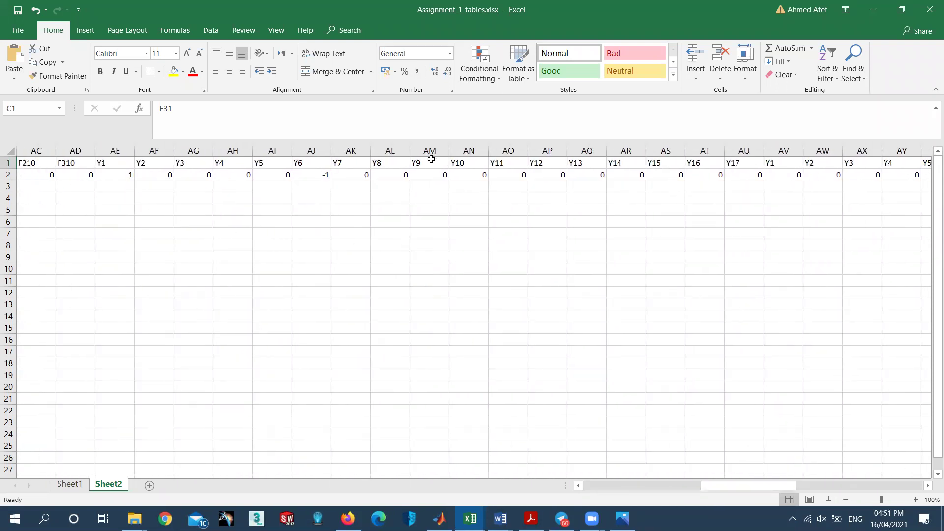
# Step: Switch to Const2.xlsx and review the complete Constraint 2 coefficient matrix on Sheet2
pyautogui.moveTo(767, 485)
pyautogui.mouseDown()
pyautogui.moveTo(813, 482)
pyautogui.moveTo(633, 473)
pyautogui.mouseUp()
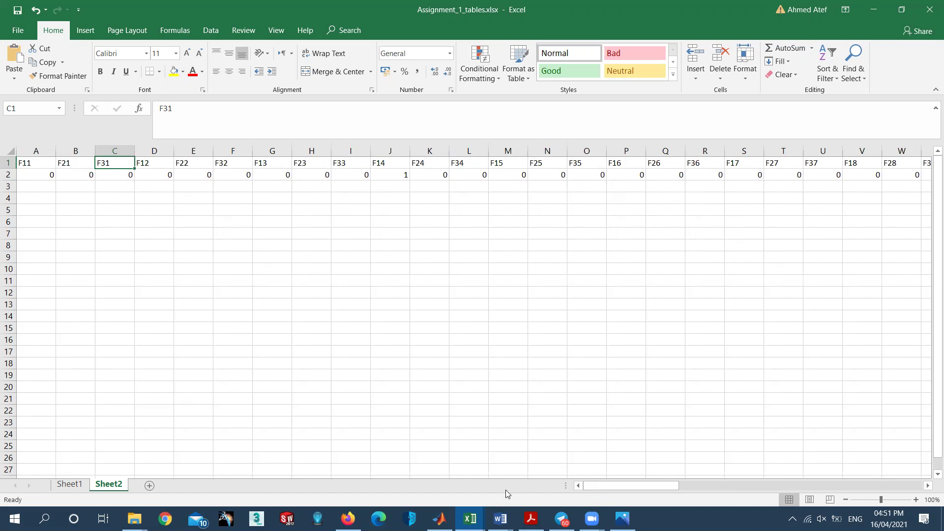
pyautogui.click(470, 519)
pyautogui.click(372, 469)
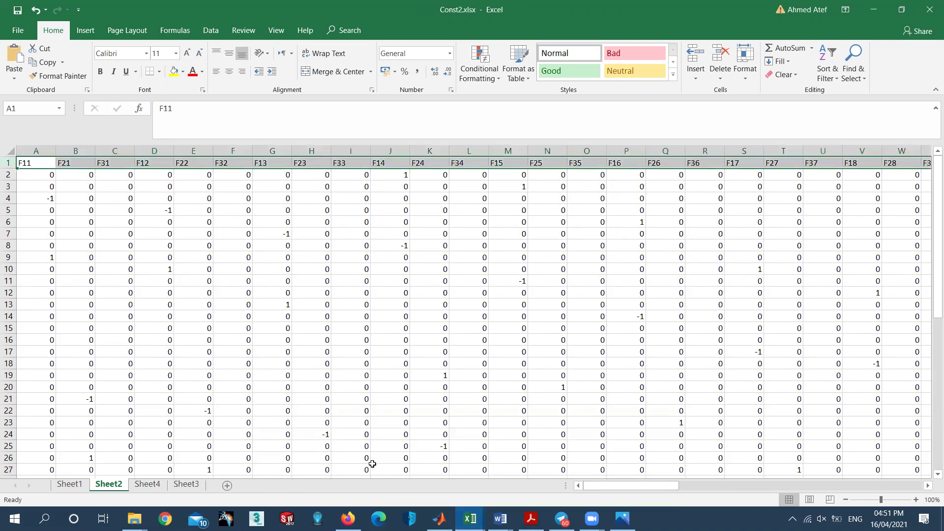
pyautogui.click(155, 290)
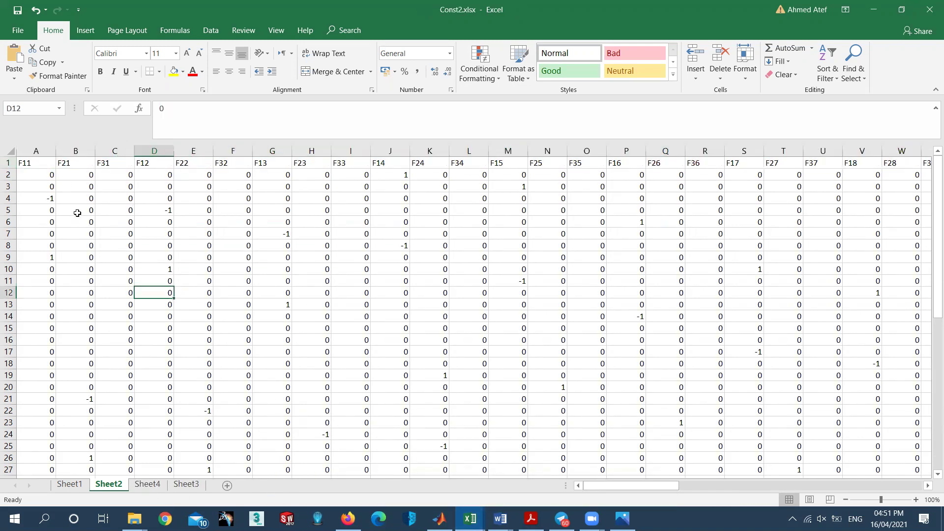
pyautogui.keyDown('ctrl'); pyautogui.scroll(-2, 265, 261); pyautogui.keyUp('ctrl')
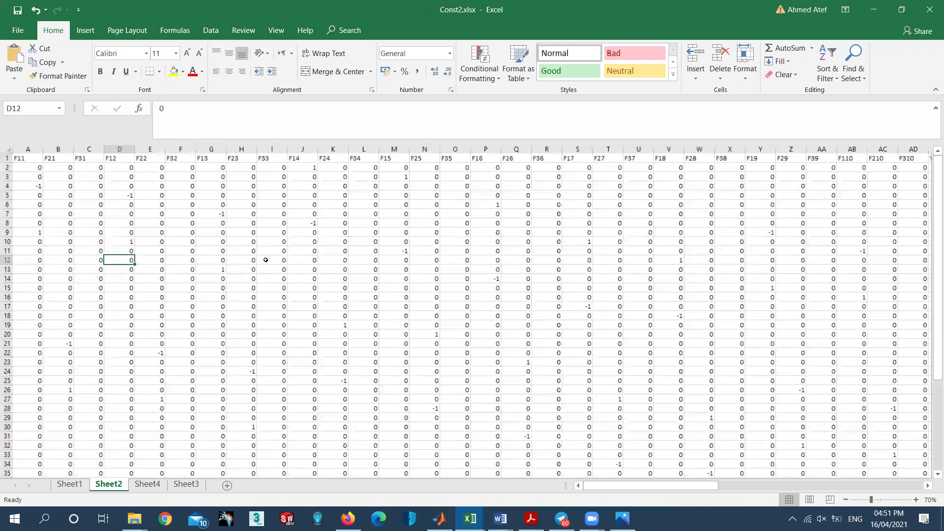
pyautogui.keyDown('ctrl'); pyautogui.scroll(-3, 266, 259); pyautogui.keyUp('ctrl')
pyautogui.keyDown('ctrl'); pyautogui.scroll(1, 596, 263); pyautogui.keyUp('ctrl')
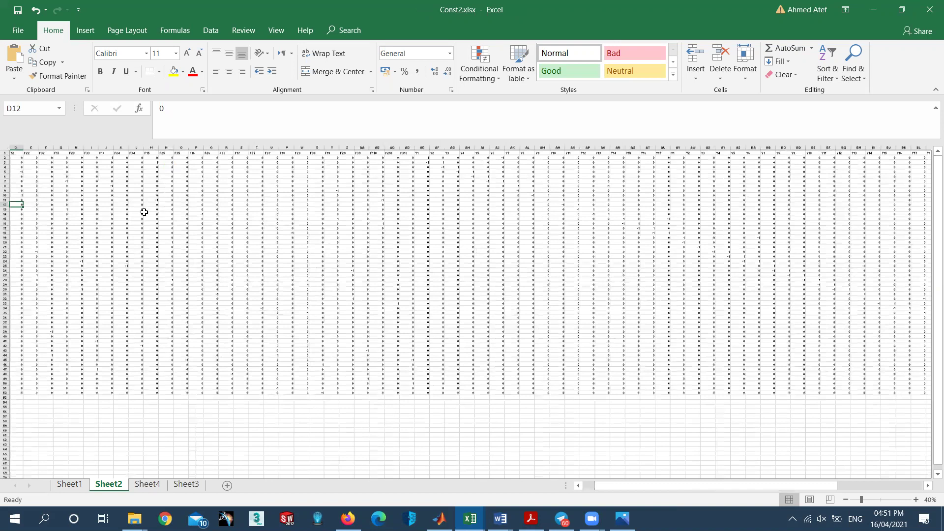
pyautogui.keyDown('ctrl'); pyautogui.scroll(1, 144, 211); pyautogui.keyUp('ctrl')
pyautogui.scroll(2, 99, 339)
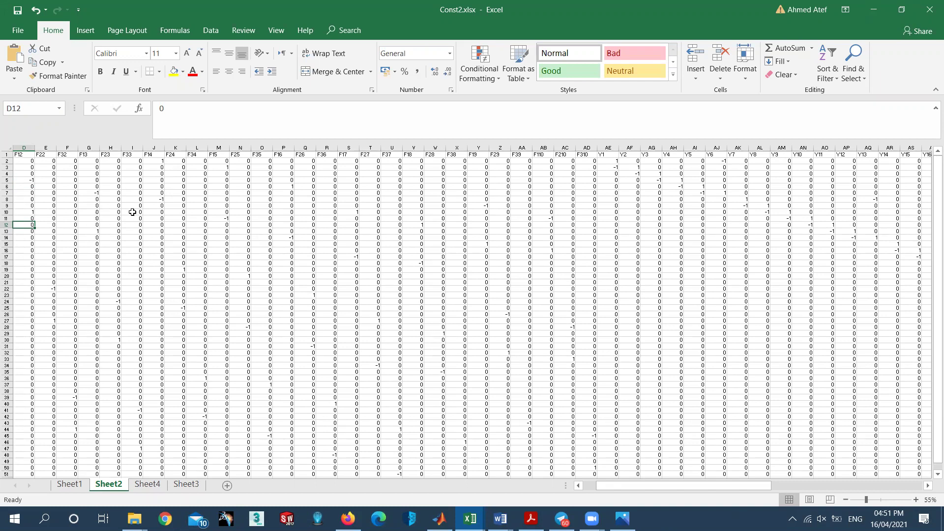
# Step: Examine the F and Y coefficients in Const2.xlsx alongside the handwritten node 1 and node 2 equations in the Const 2 photo
pyautogui.click(24, 161)
pyautogui.click(439, 519)
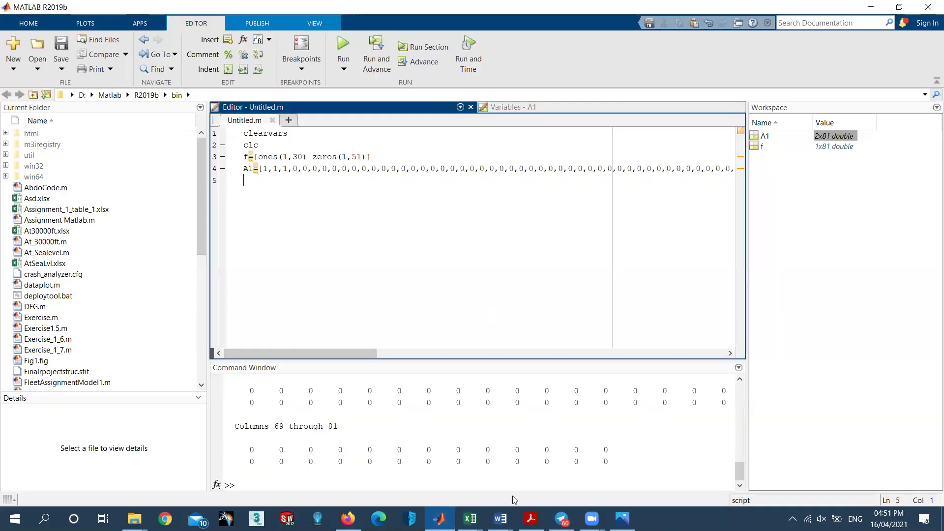
pyautogui.click(471, 511)
pyautogui.click(306, 469)
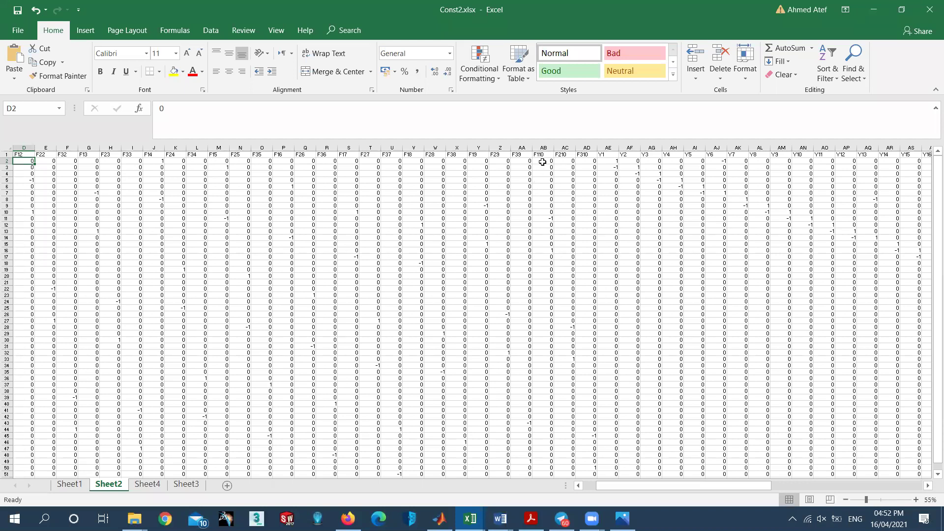
pyautogui.keyDown('ctrl'); pyautogui.scroll(1, 568, 154); pyautogui.keyUp('ctrl')
pyautogui.keyDown('ctrl'); pyautogui.scroll(1, 634, 340); pyautogui.keyUp('ctrl')
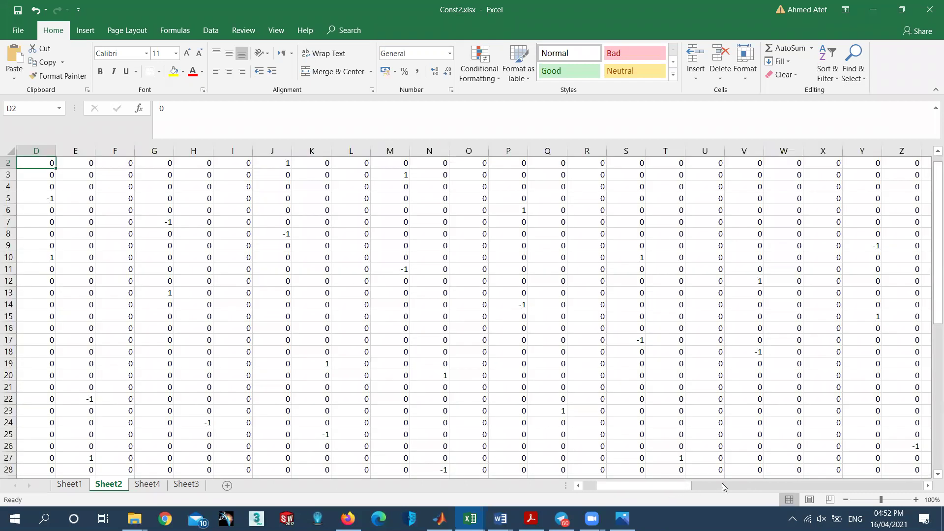
pyautogui.keyDown('ctrl'); pyautogui.scroll(1, 747, 390); pyautogui.keyUp('ctrl')
pyautogui.moveTo(644, 485); pyautogui.dragTo(711, 485)
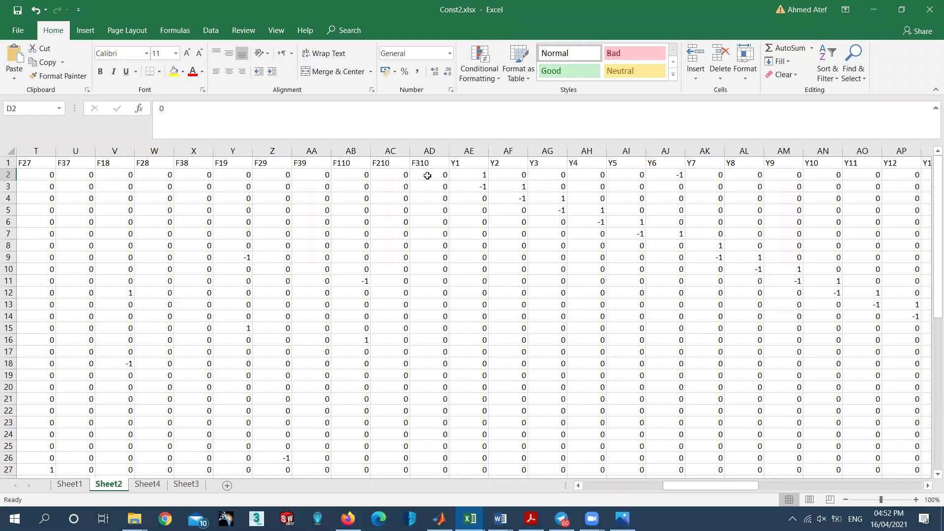
pyautogui.hotkey('alt', 'Tab')
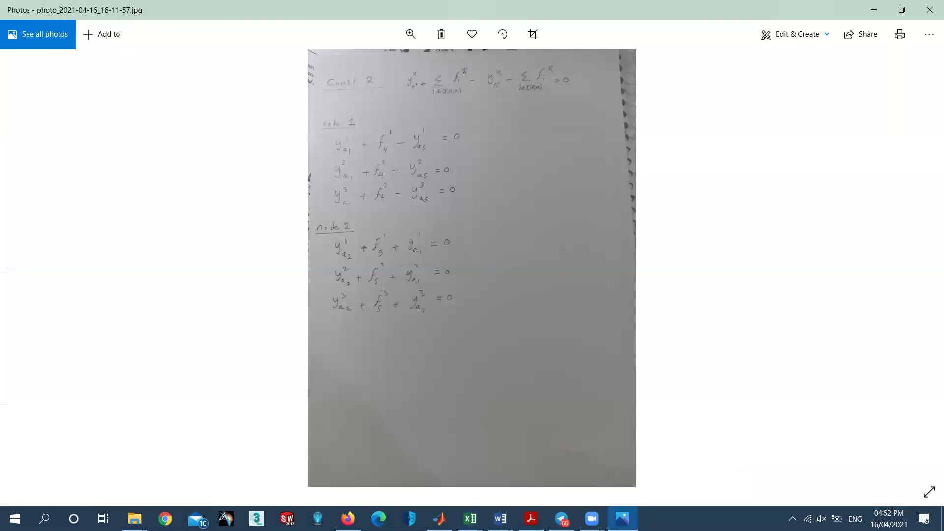
pyautogui.moveTo(469, 518)
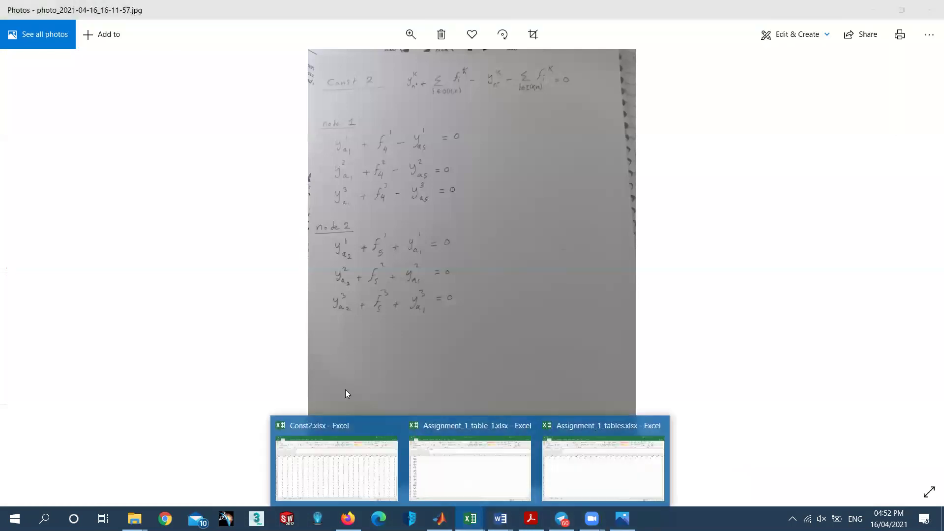
pyautogui.click(360, 455)
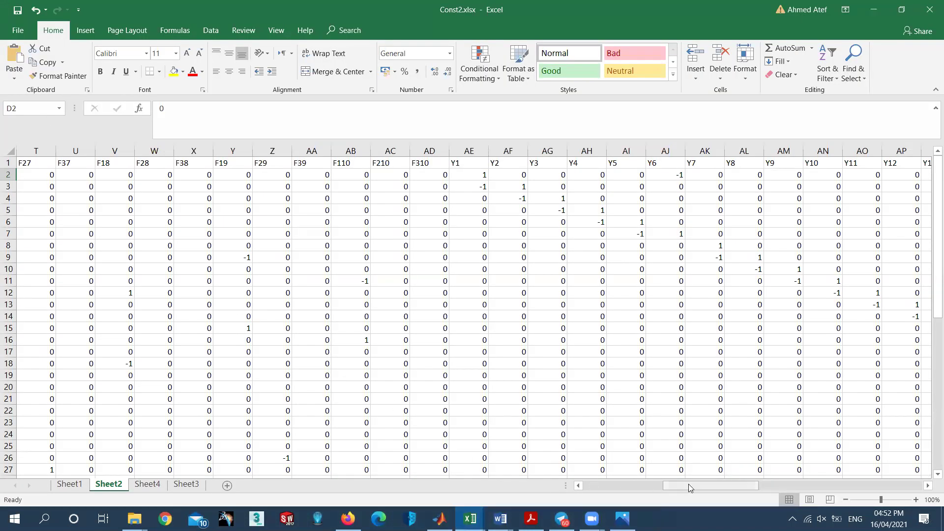
# Step: Copy the Constraint 2 coefficients A2:CC52, without the header row, from Sheet2 of Const2.xlsx
pyautogui.moveTo(708, 485); pyautogui.dragTo(630, 486)
pyautogui.moveTo(38, 176); pyautogui.dragTo(826, 458)
pyautogui.hotkey('ctrl', 'c')
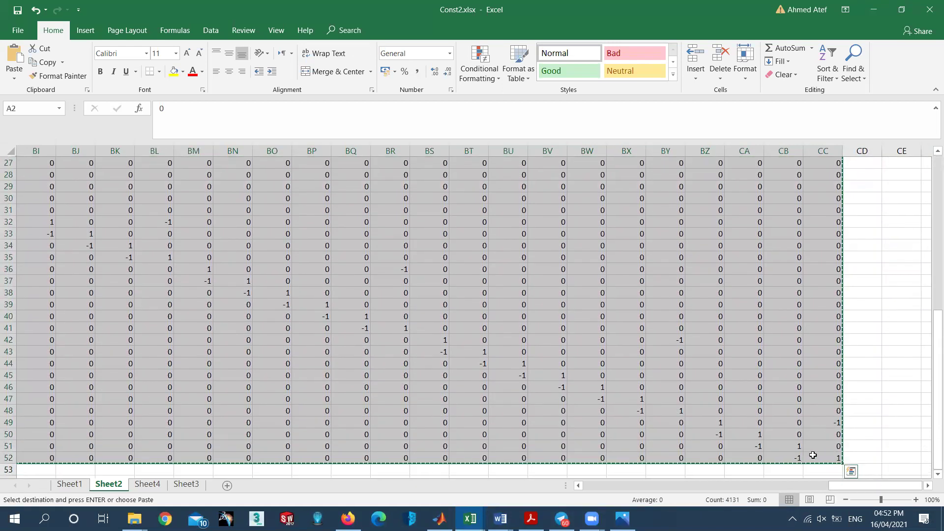
# Step: Switch to MATLAB, create a new workspace variable with the default name, and paste the copied coefficients into it
pyautogui.hotkey('alt', 'Tab')
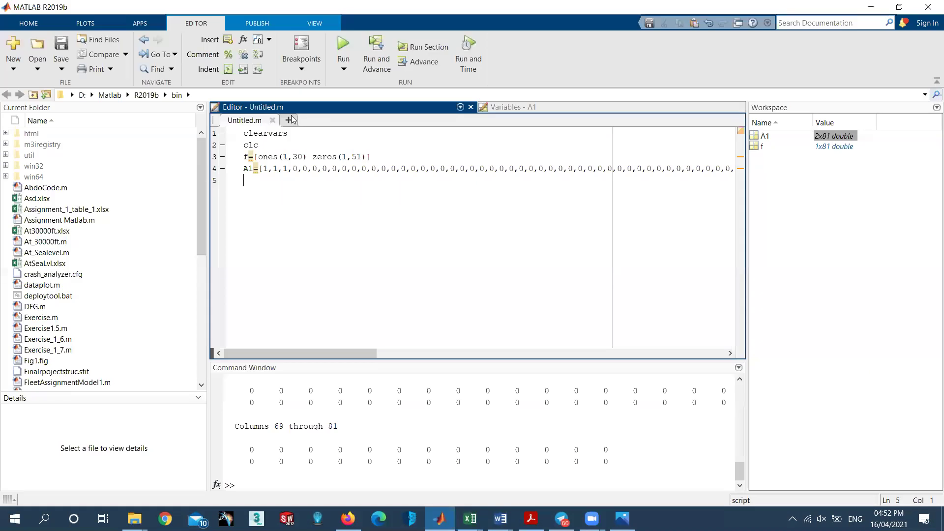
pyautogui.click(853, 187)
pyautogui.rightClick(851, 185)
pyautogui.click(861, 189)
pyautogui.click(778, 175)
pyautogui.doubleClick(776, 157)
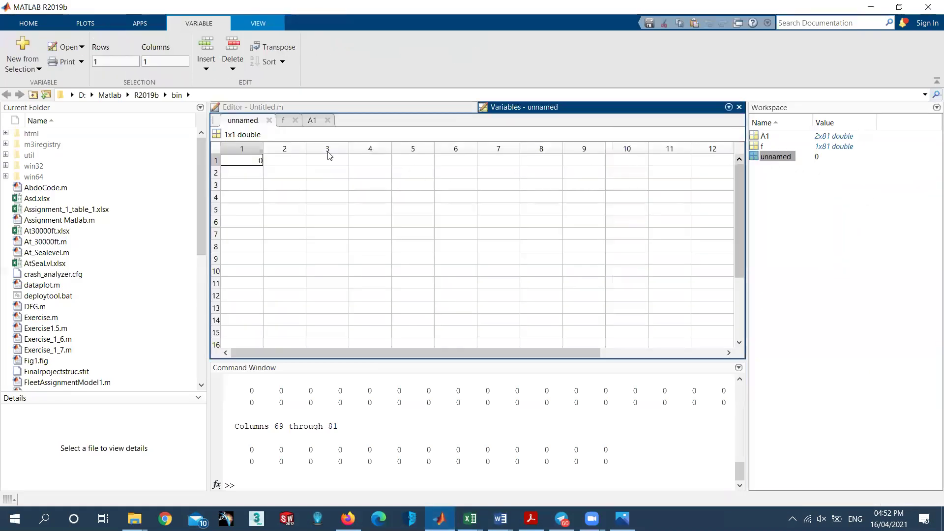
pyautogui.hotkey('ctrl', 'v')
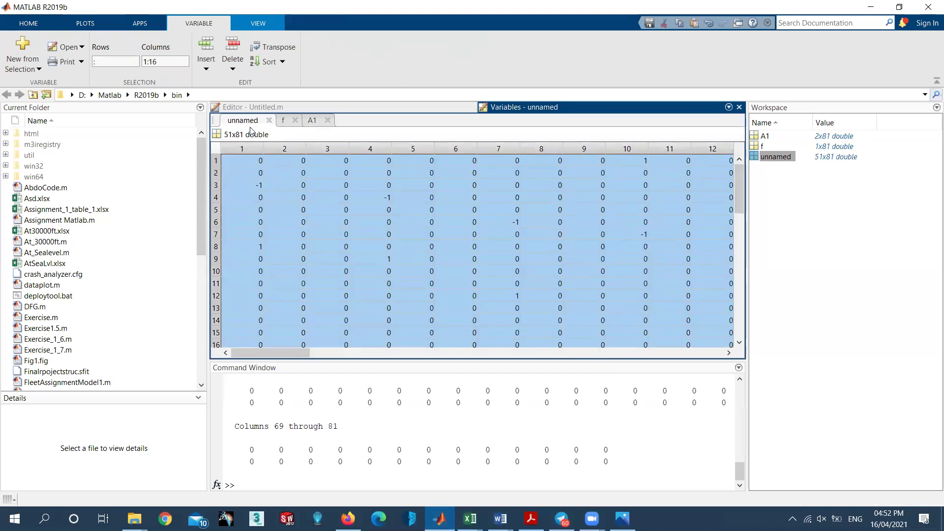
# Step: Define A2 on line 5 of Untitled.m with the coefficient matrix pasted as its value, and run the script
pyautogui.click(273, 108)
pyautogui.write('A2')
pyautogui.hotkey('ctrl', 'v')
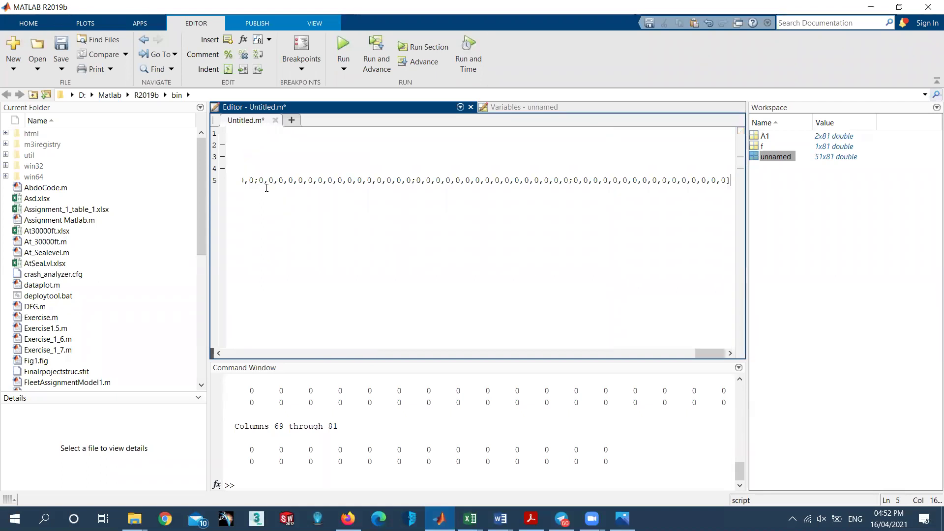
pyautogui.moveTo(713, 353); pyautogui.dragTo(253, 265)
pyautogui.press('F5')
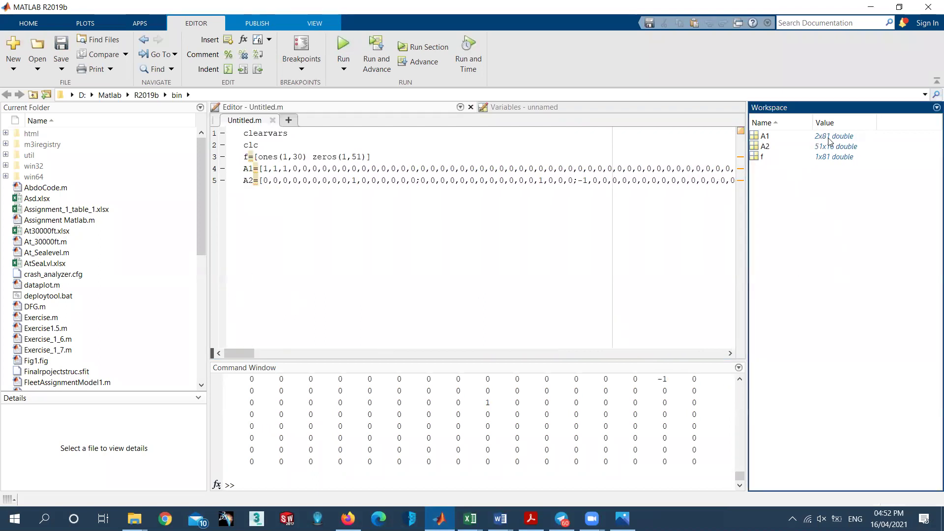
# Step: Inspect the rows and columns of the A2 workspace variable to check its dimensions and contents
pyautogui.doubleClick(830, 147)
pyautogui.scroll(-5, 625, 239)
pyautogui.scroll(-5, 625, 239)
pyautogui.scroll(12, 625, 239)
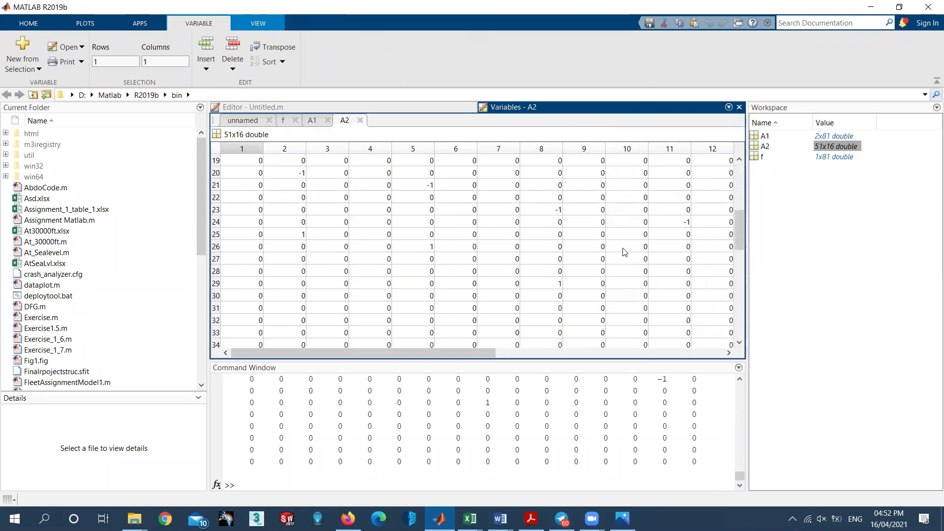
pyautogui.moveTo(457, 350); pyautogui.dragTo(543, 350)
pyautogui.moveTo(469, 333); pyautogui.dragTo(316, 304)
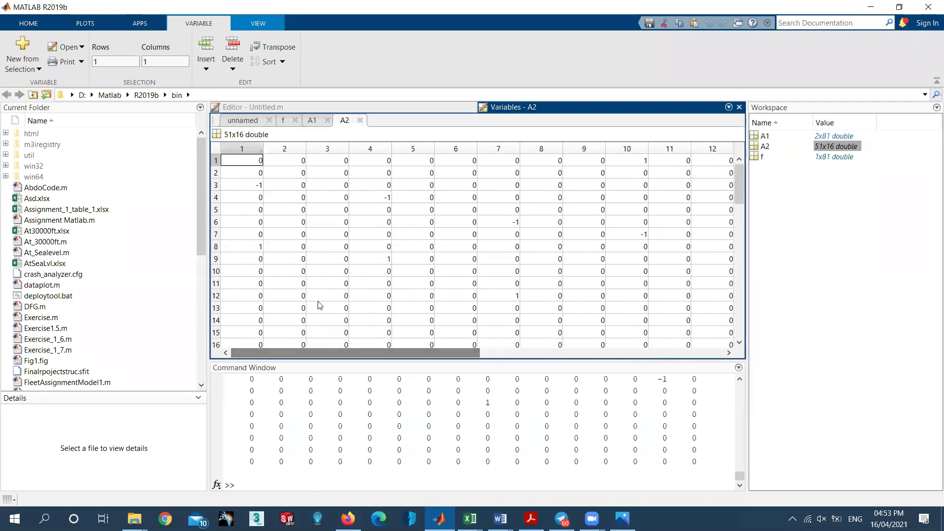
pyautogui.click(360, 120)
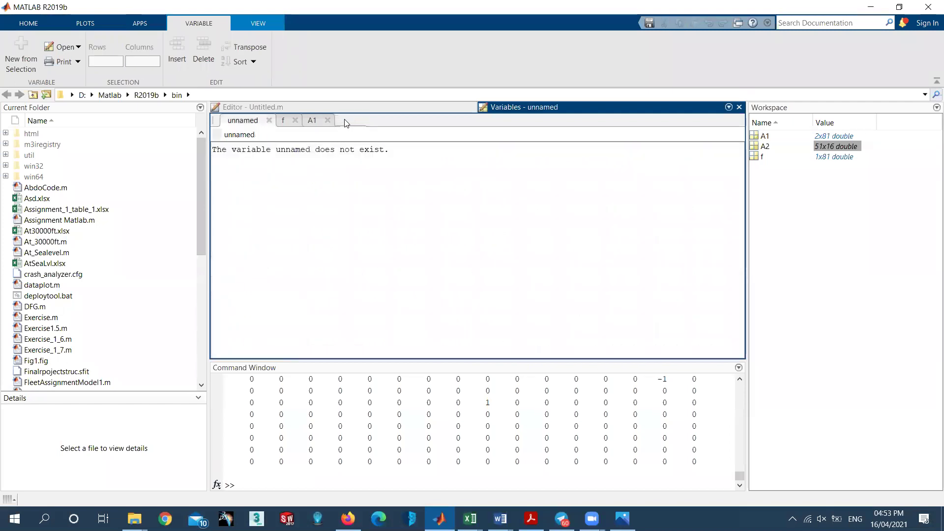
pyautogui.click(819, 146)
# Step: Delete the matrix assigned to A2 on line 5, keeping only "A2=", and save the script
pyautogui.click(284, 109)
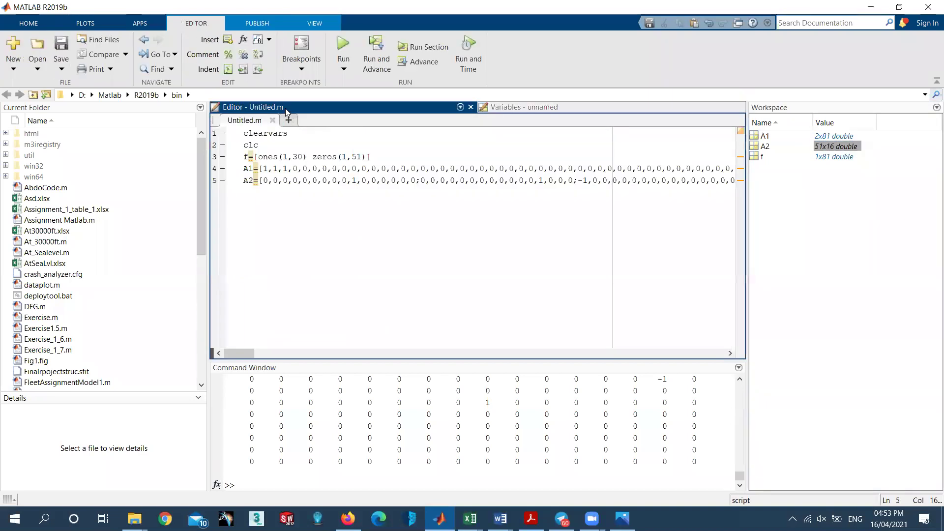
pyautogui.doubleClick(248, 180)
pyautogui.hotkey('shift', 'End')
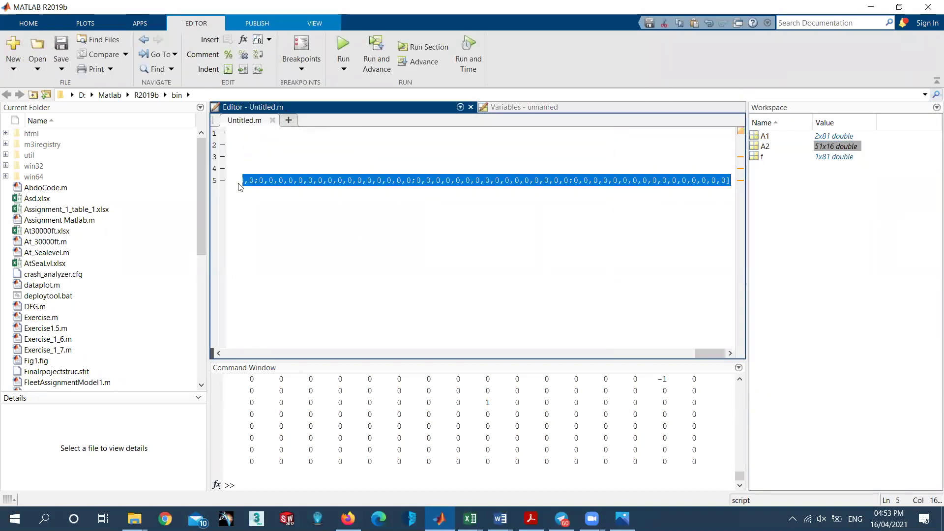
pyautogui.press('BackSpace')
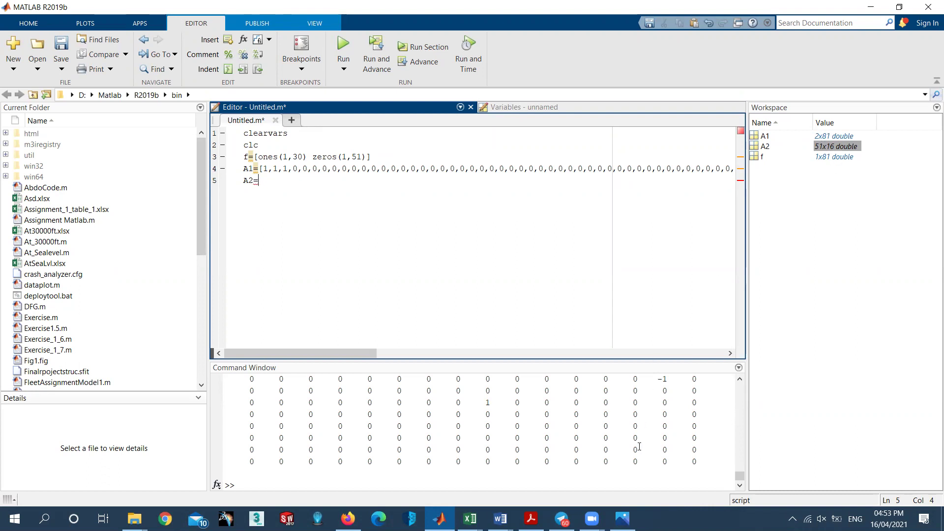
pyautogui.hotkey('ctrl', 's')
# Step: Create a new workspace variable with the default name and open it for entering matrix data
pyautogui.click(469, 518)
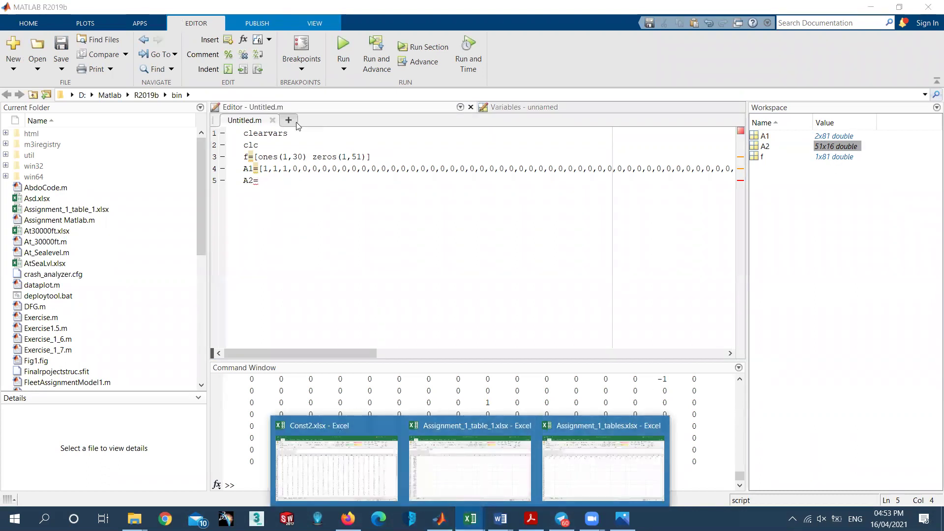
pyautogui.click(507, 108)
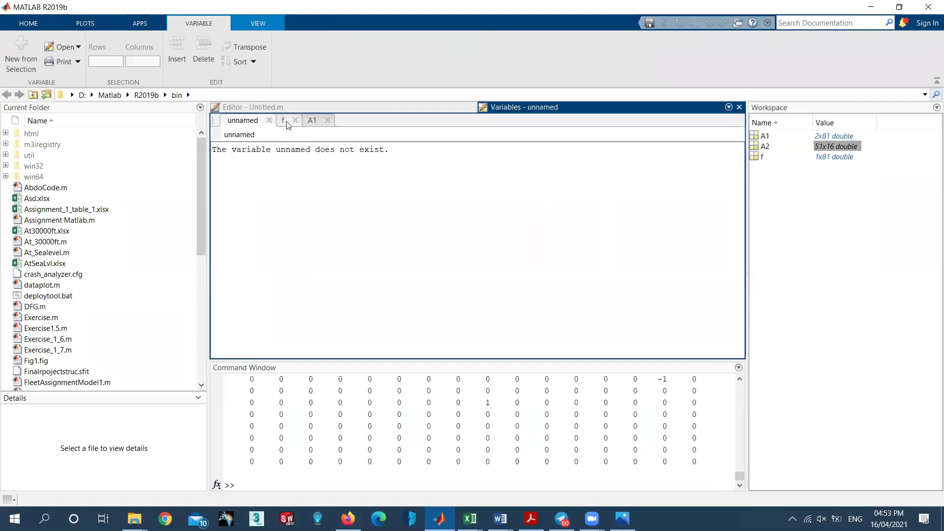
pyautogui.click(283, 120)
pyautogui.click(311, 120)
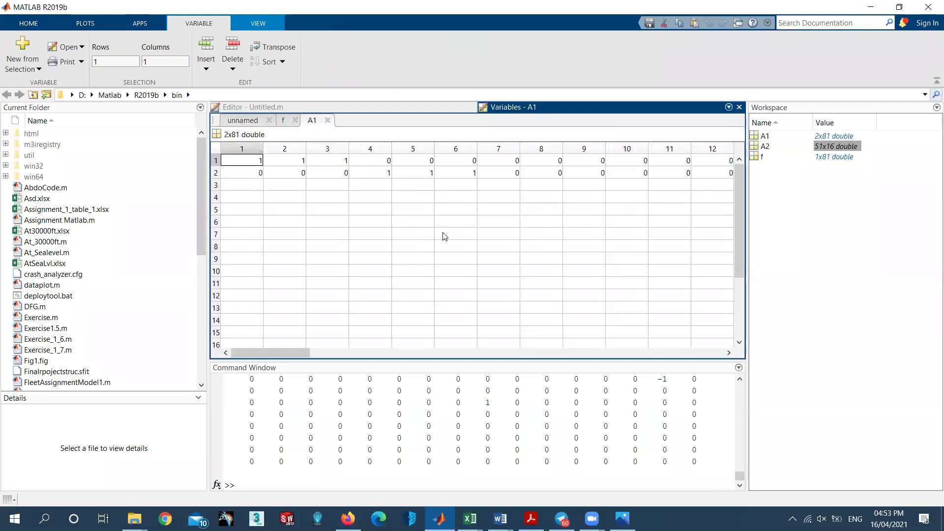
pyautogui.rightClick(812, 189)
pyautogui.click(834, 193)
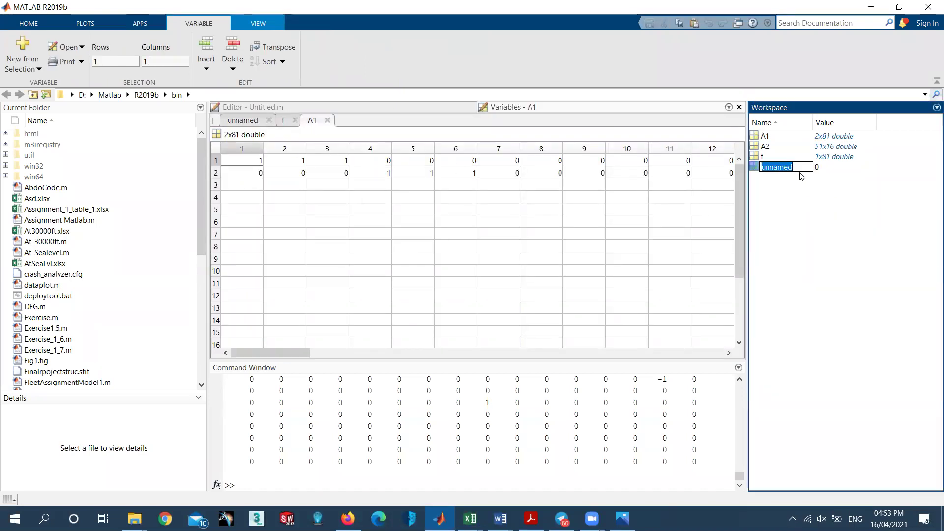
pyautogui.press('Return')
pyautogui.doubleClick(776, 167)
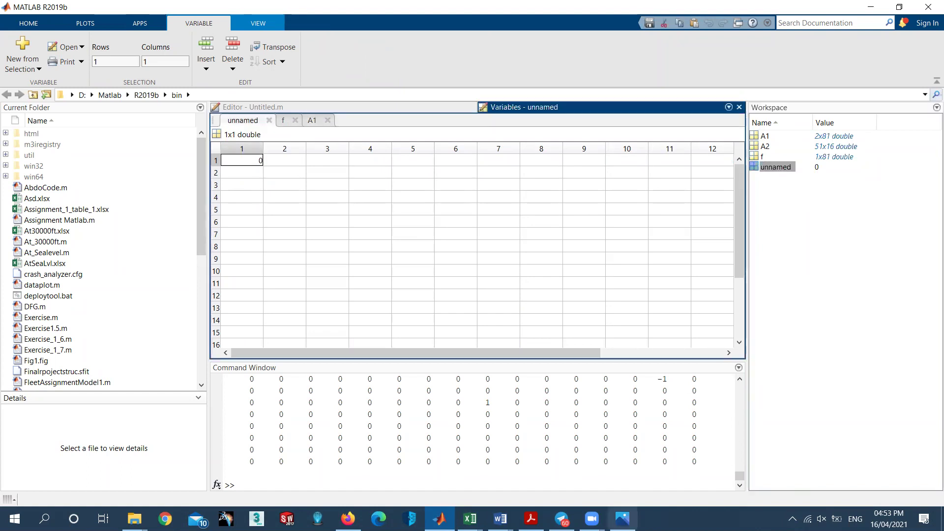
pyautogui.moveTo(470, 519)
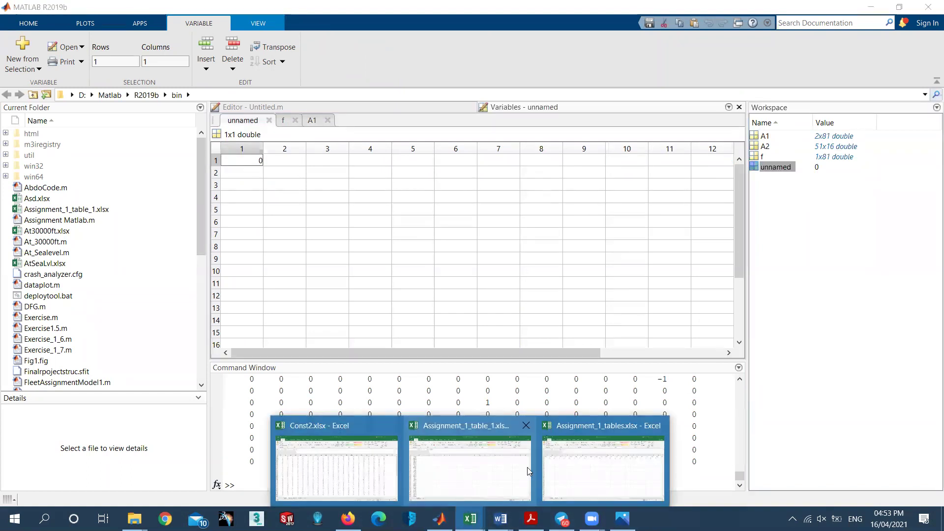